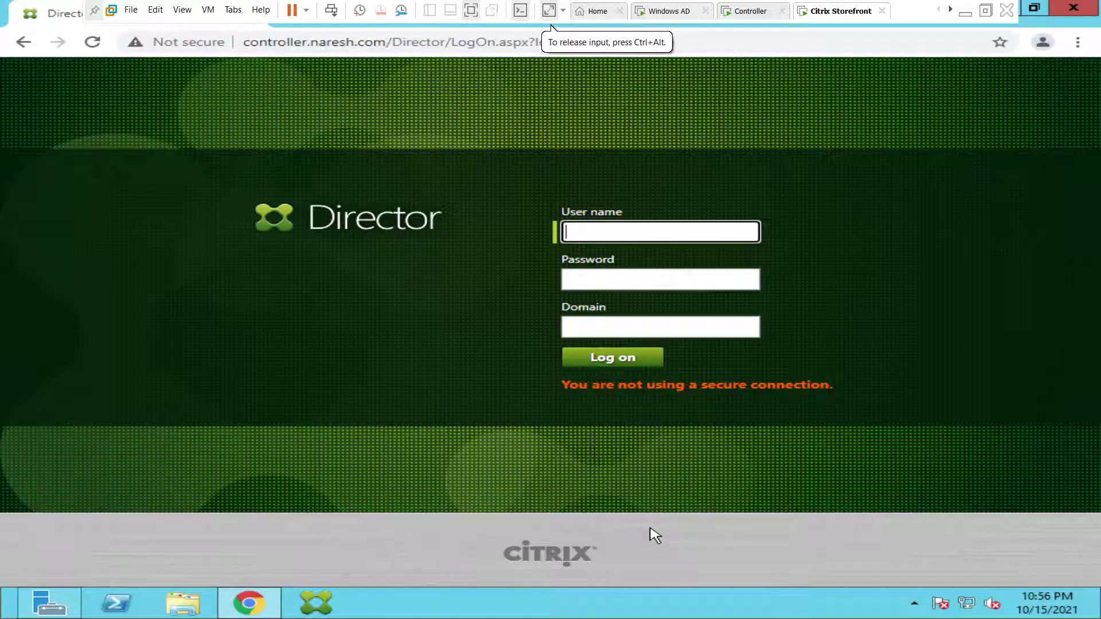
- Log on to Director as administrator with the account password and domain name
click(607, 233)
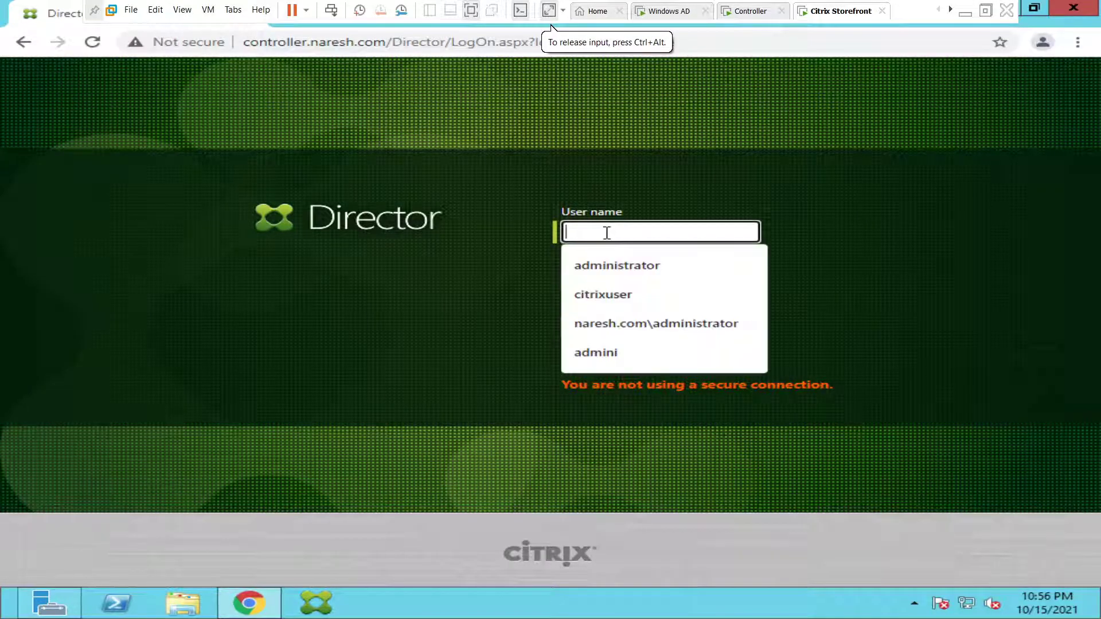
text(admini)
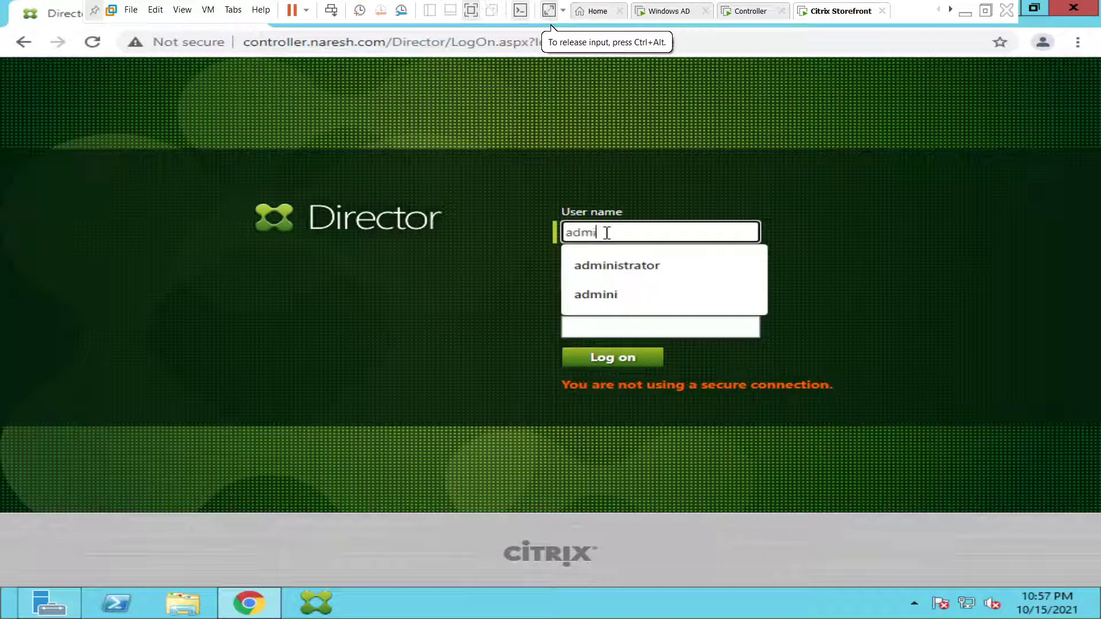
text(strator)
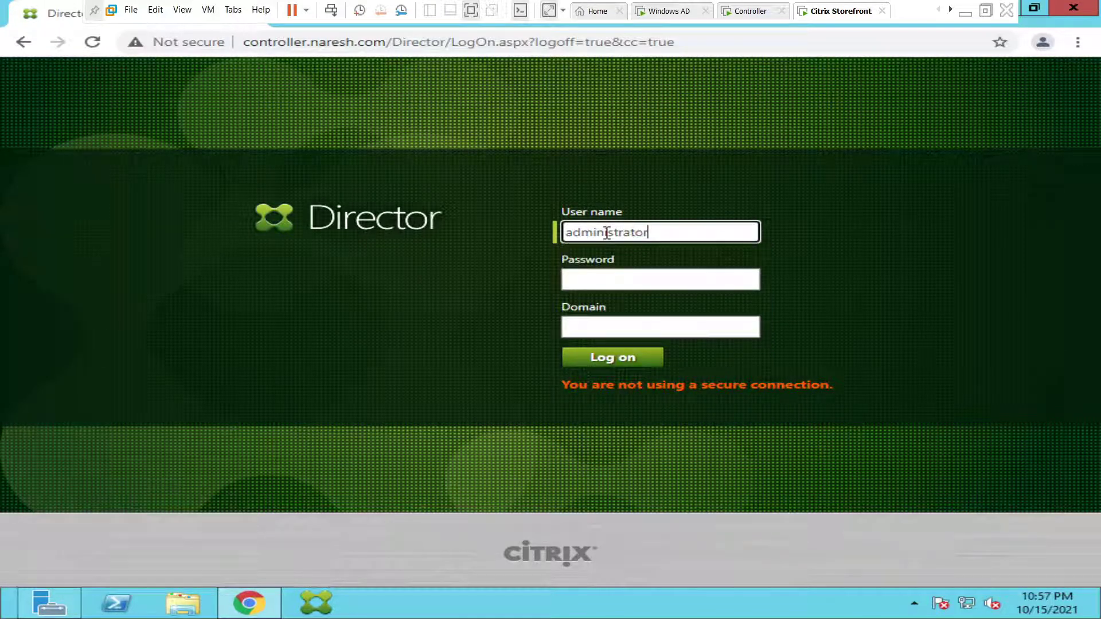
key(Tab)
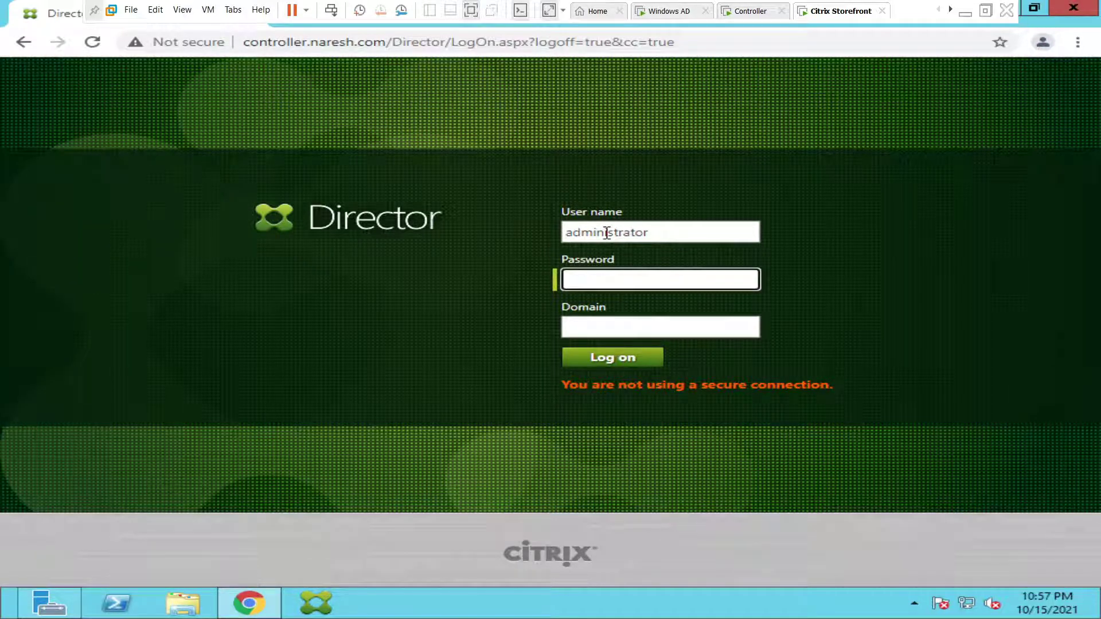
text(••••••••••)
key(Tab)
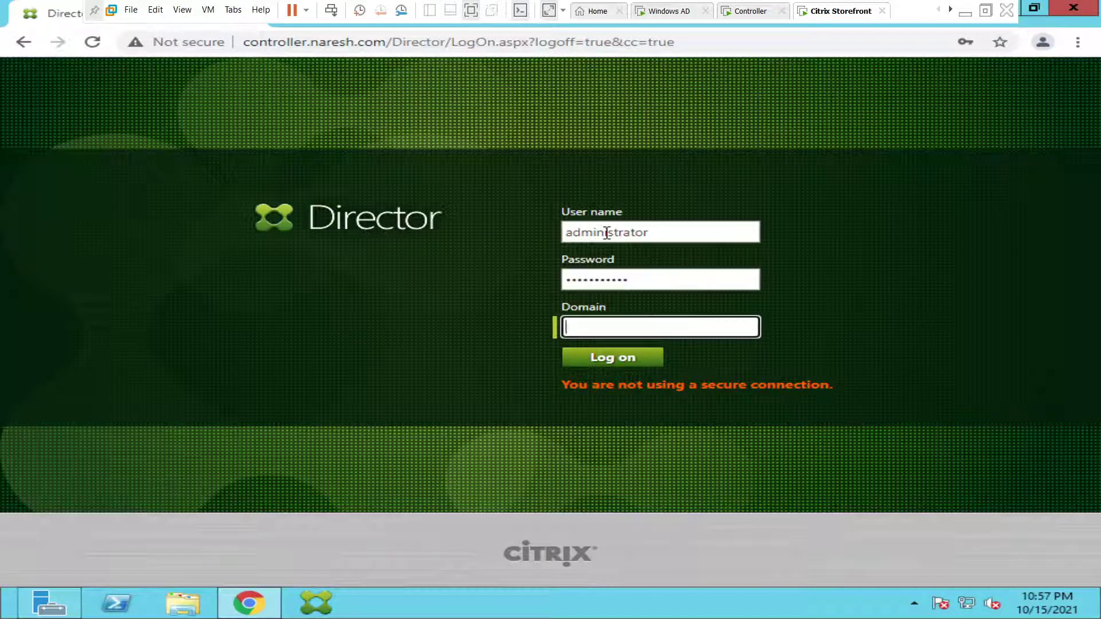
text(naresh.com)
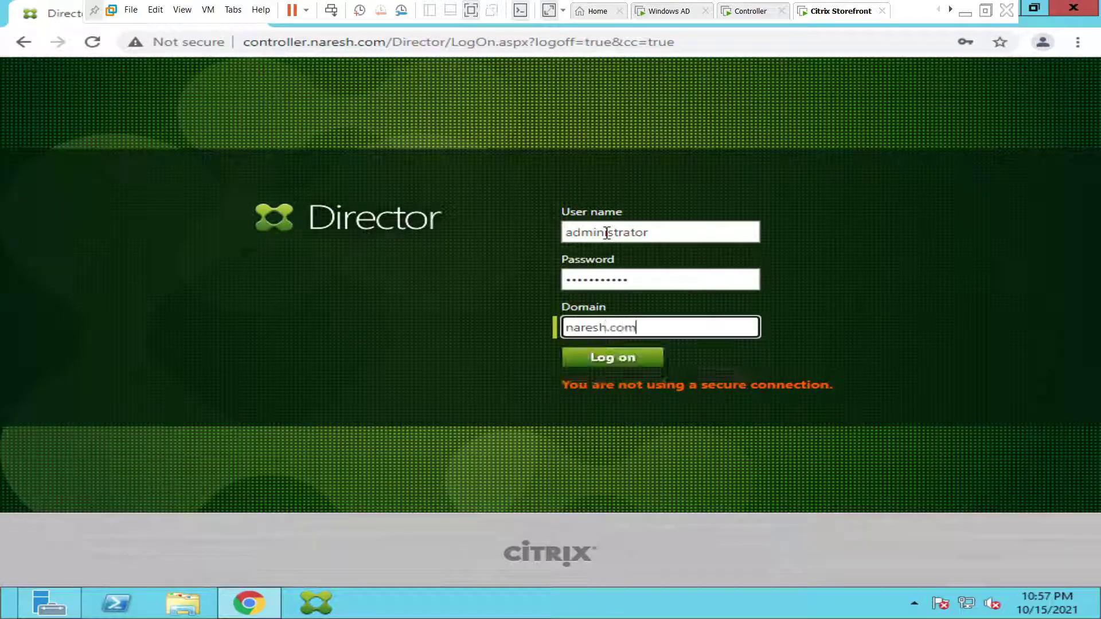
click(625, 363)
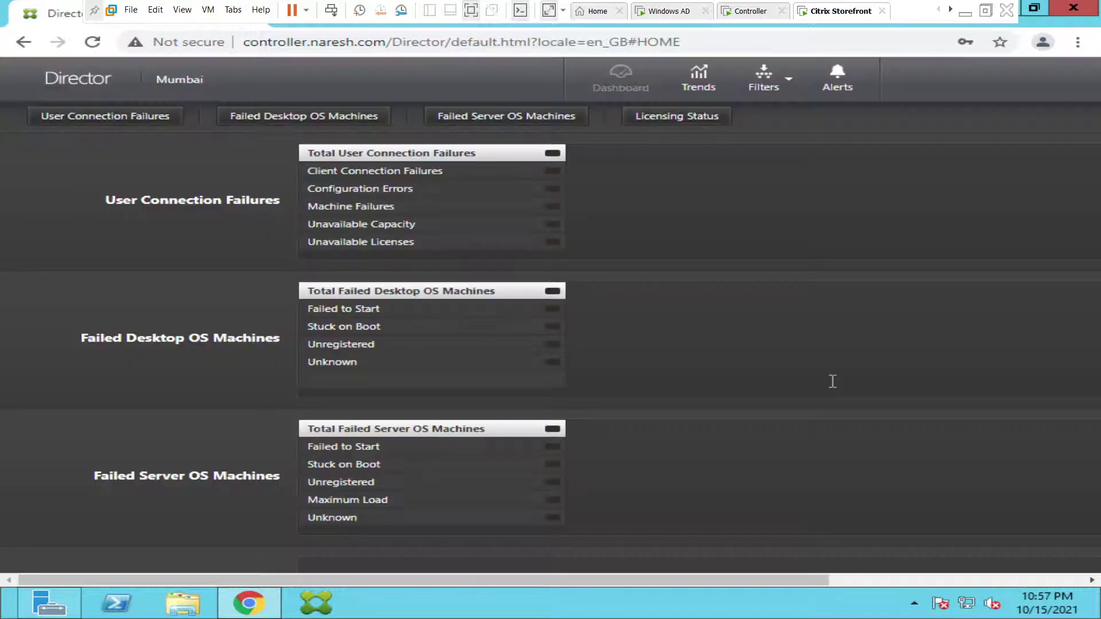
- Scroll through the 'Cannot retrieve the data' panels and collapse the Licensing Status panel
drag(338, 581, 465, 585)
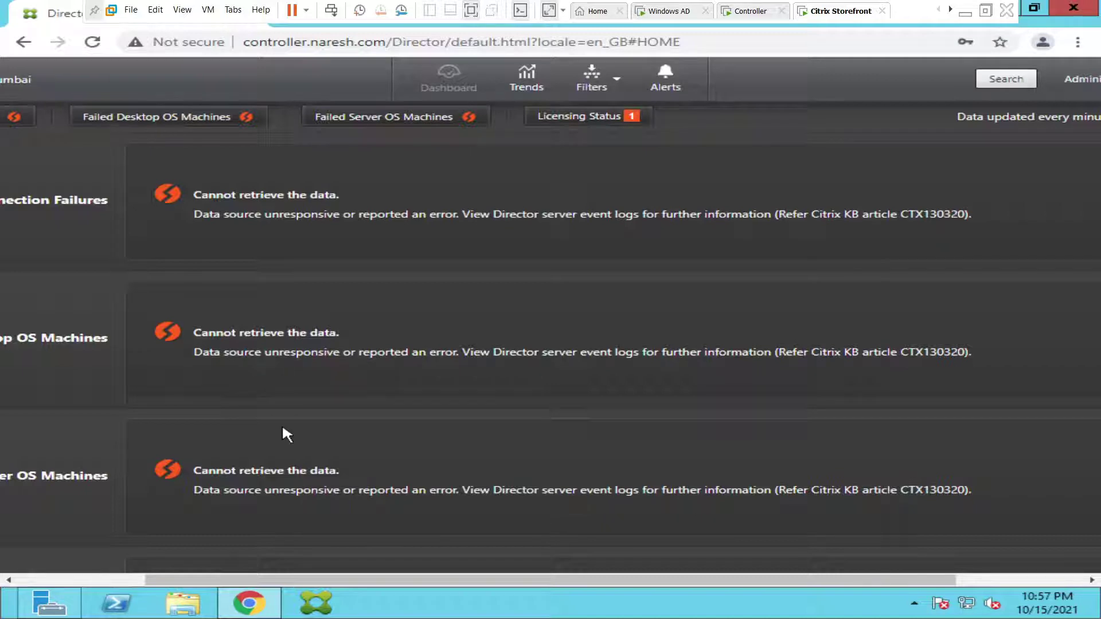
drag(304, 581, 527, 598)
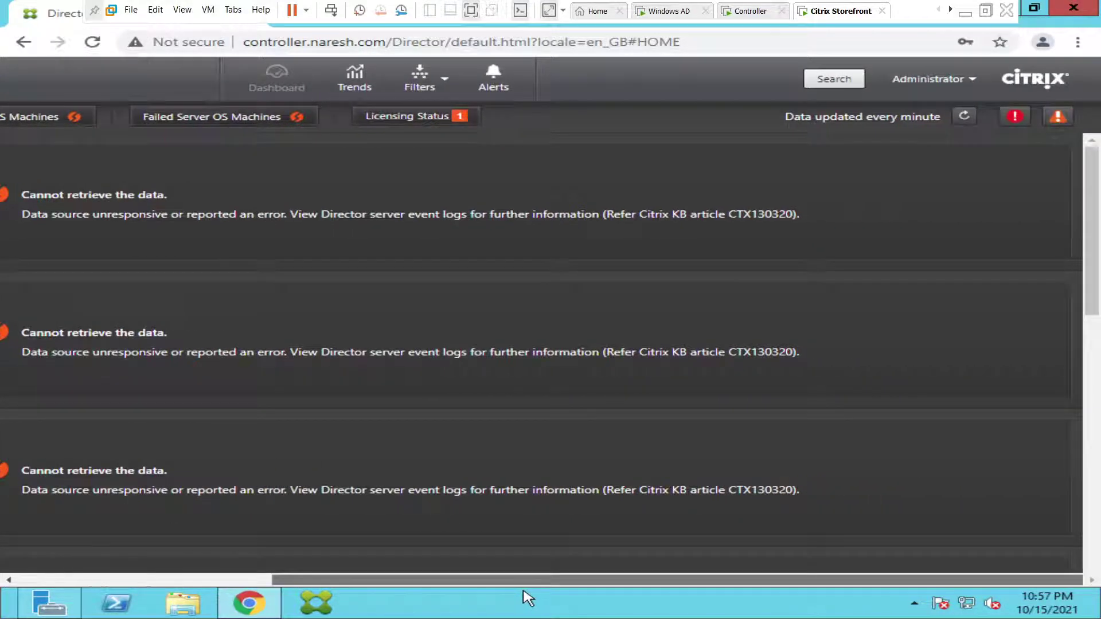
scroll(401, 591, left, 3)
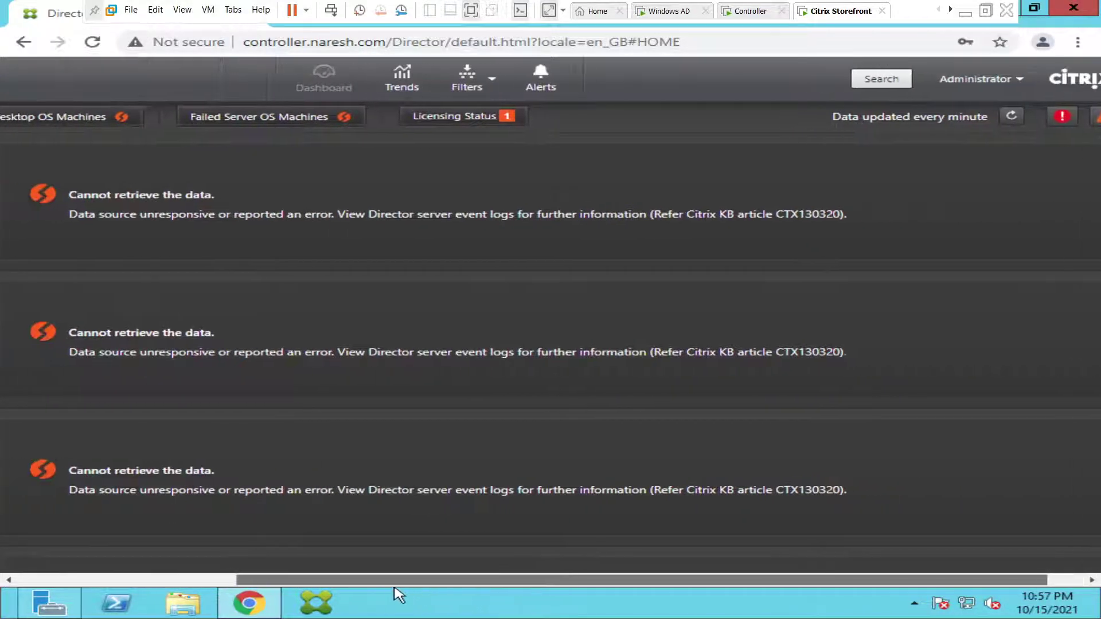
click(468, 127)
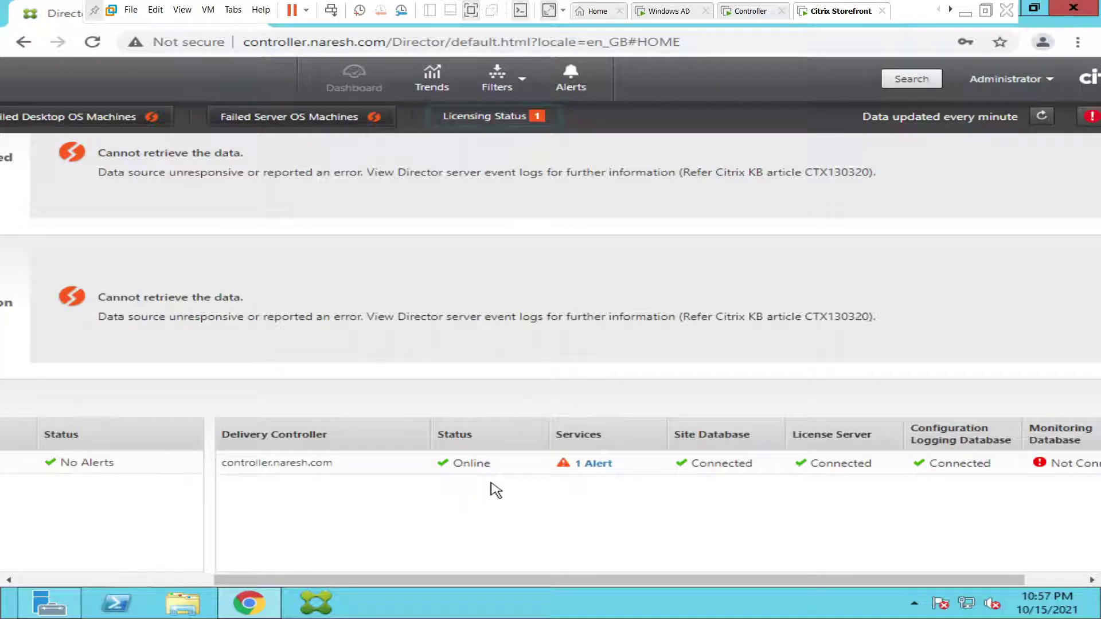
- Review the controller's Citrix Monitoring Service alert, then move to the Controller virtual machine
click(599, 469)
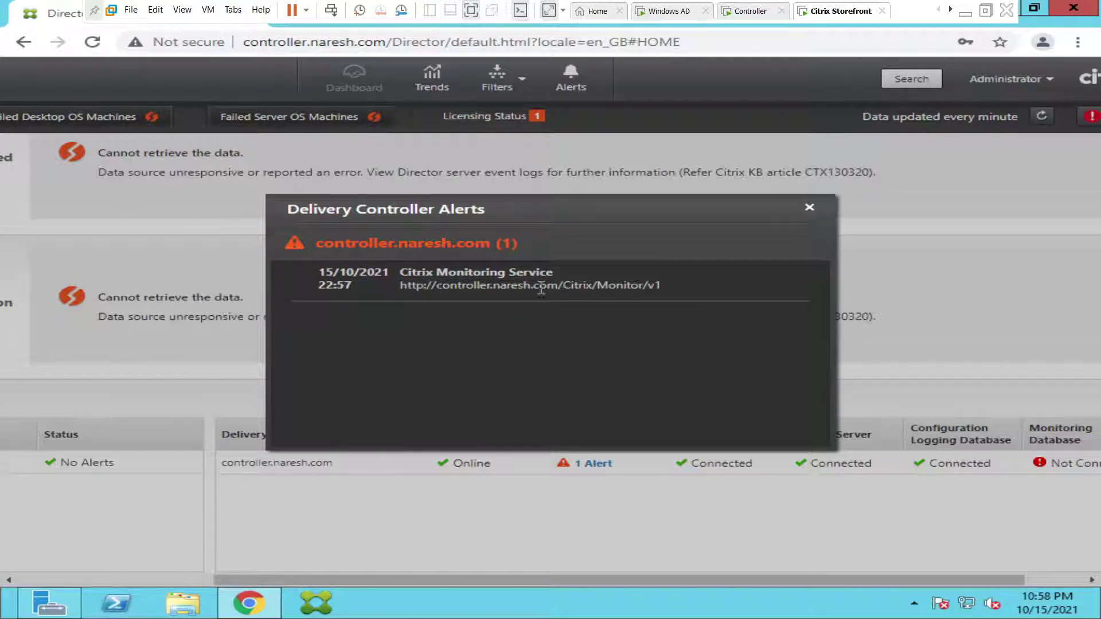
click(811, 211)
drag(774, 581, 940, 574)
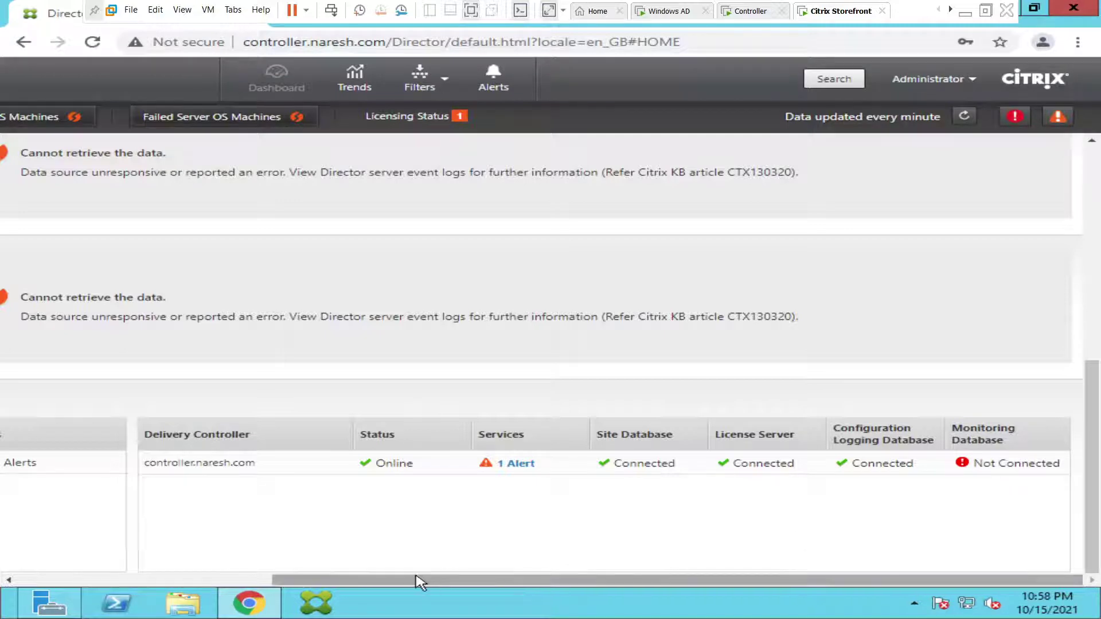
drag(413, 580, 134, 560)
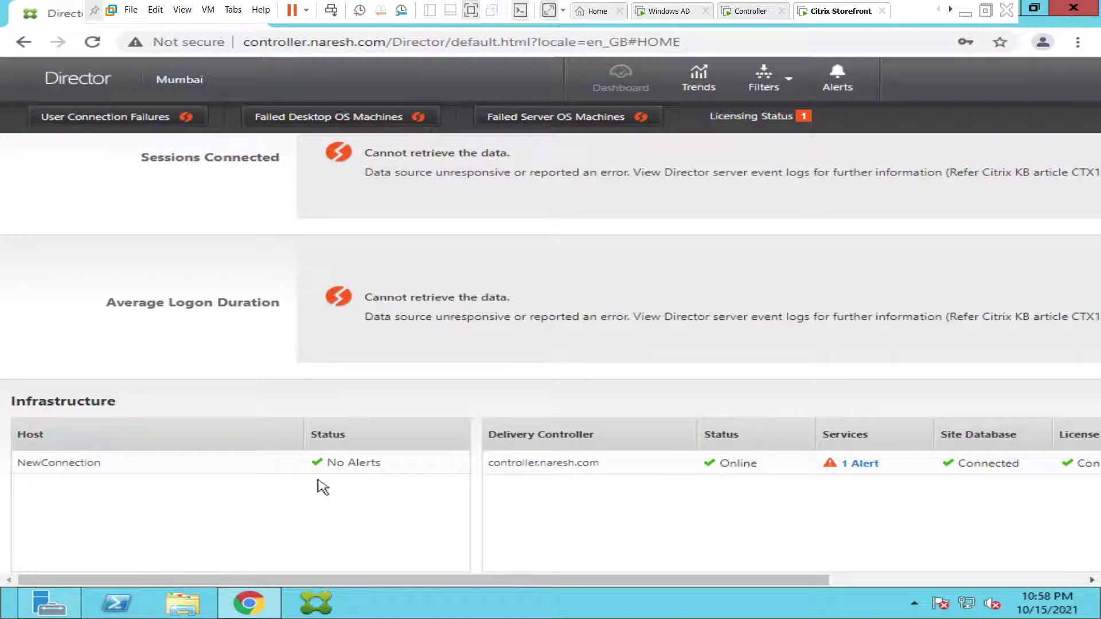
click(748, 13)
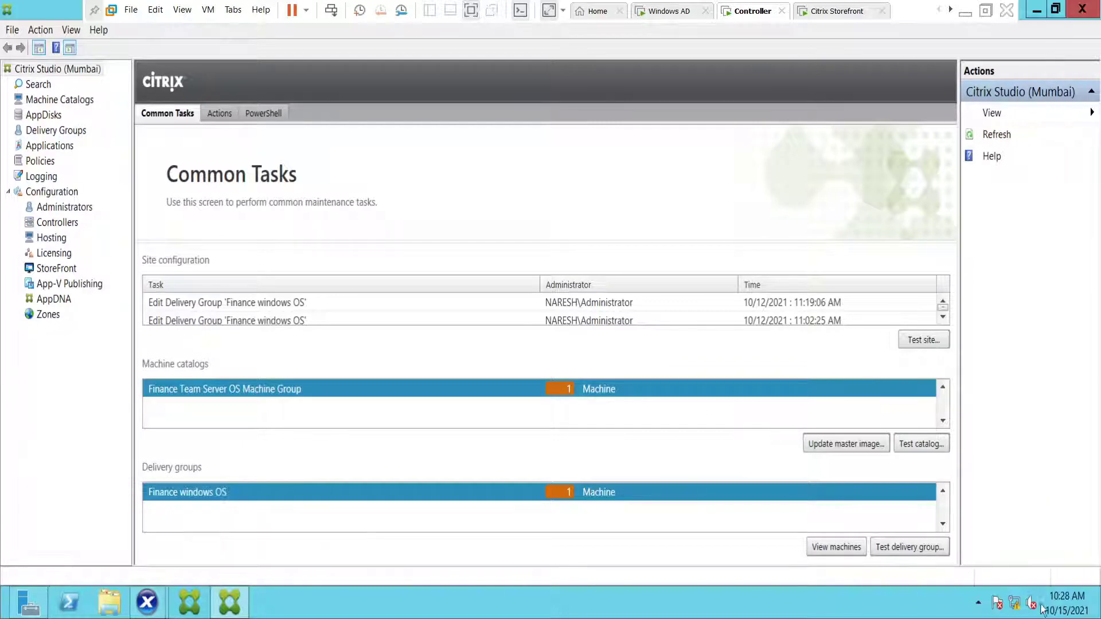
- Search Start for 'event' and launch Event Viewer on the controller
mouse_move(1098, 616)
click(1090, 254)
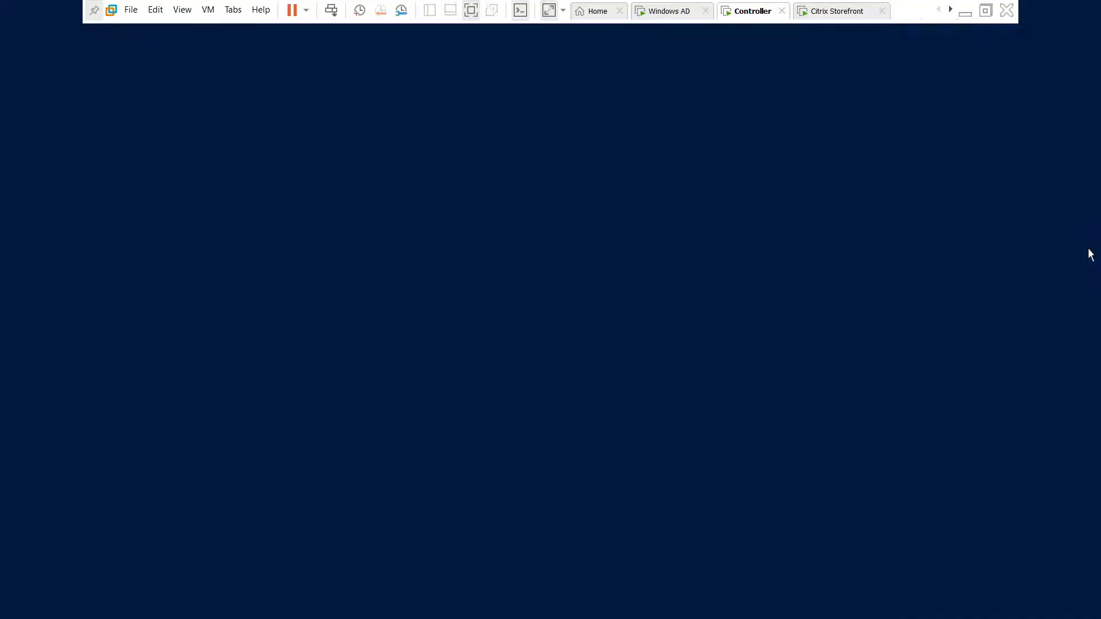
text(event)
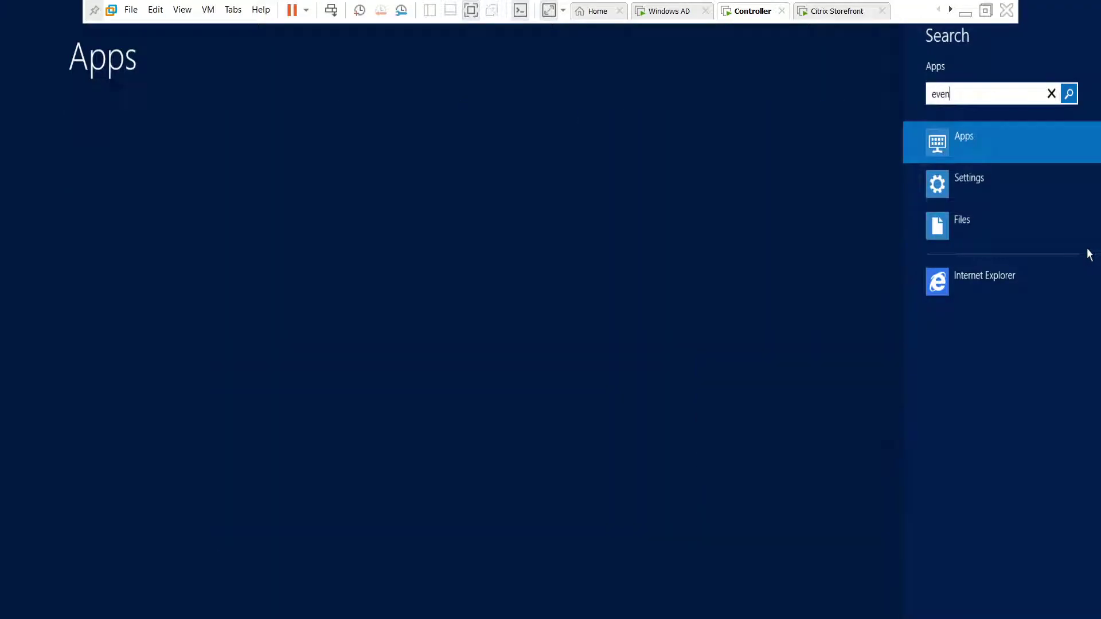
click(156, 126)
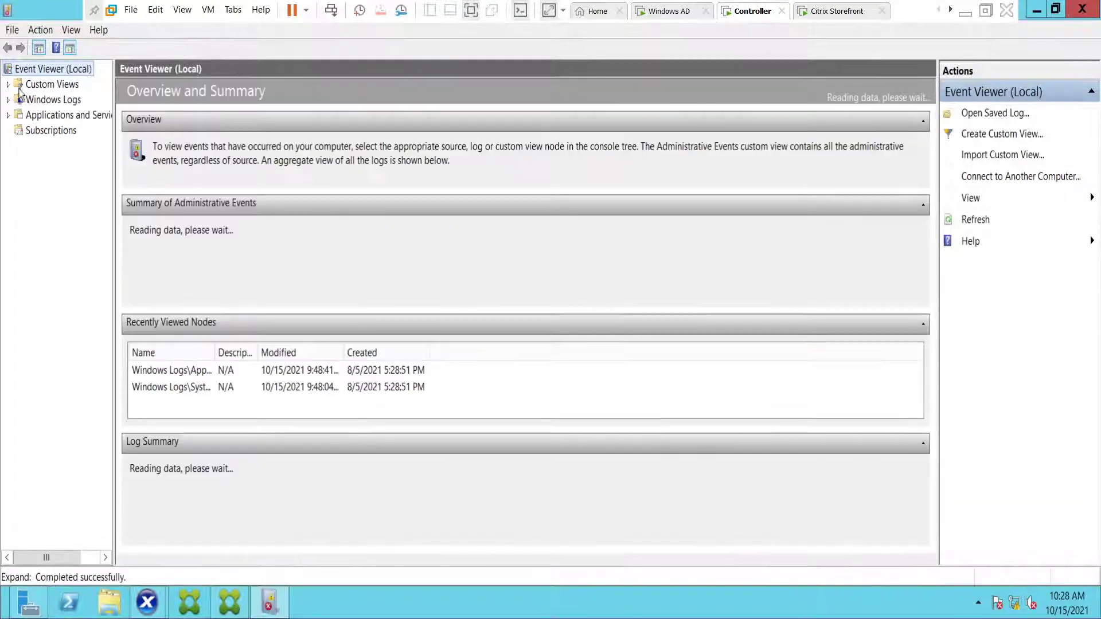
- Expand Windows Logs, open the Application log and enlarge its event list
click(8, 85)
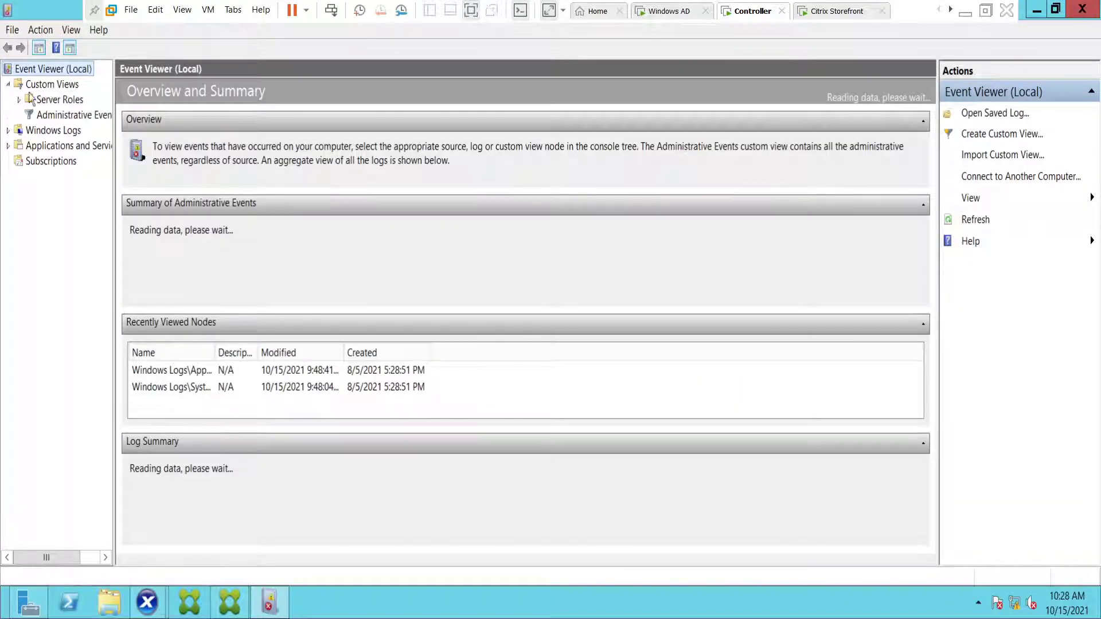
click(8, 131)
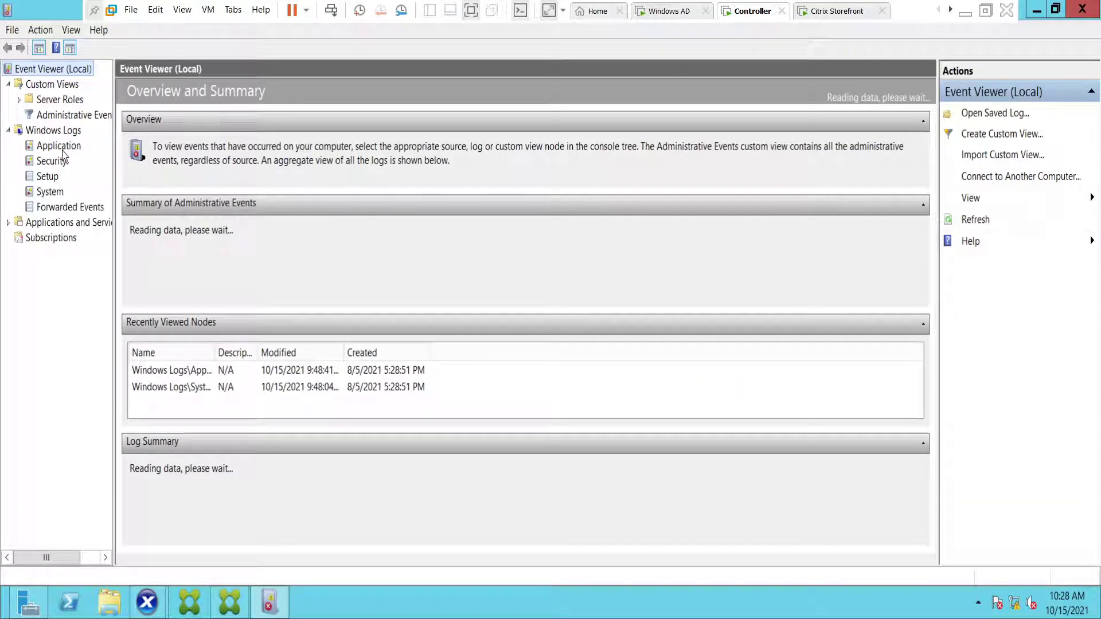
click(58, 146)
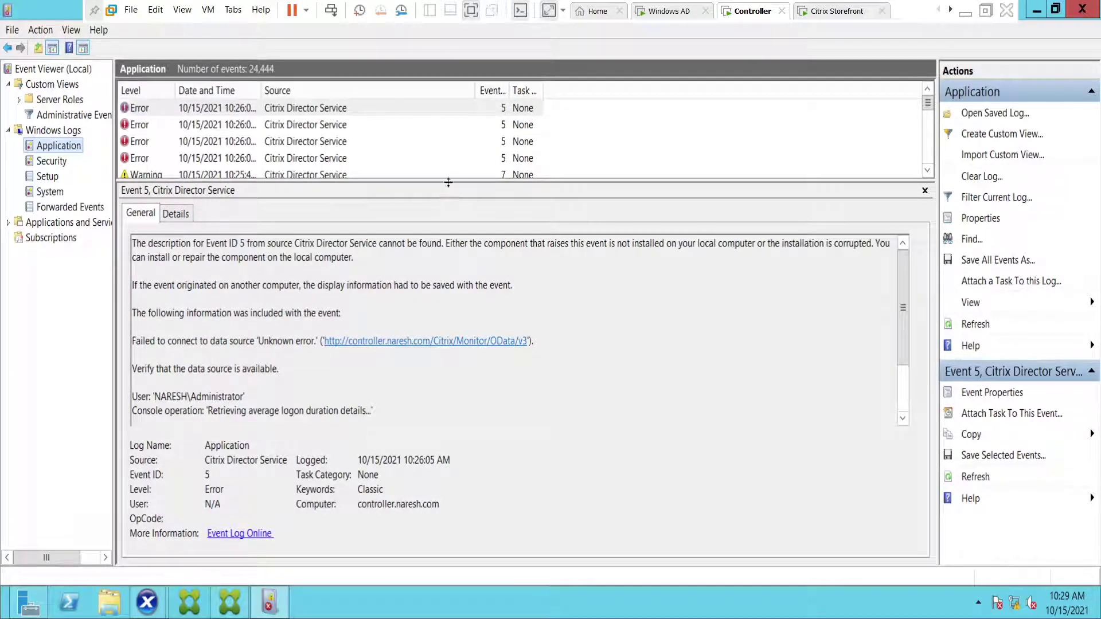
drag(449, 183, 470, 313)
- Finish enlarging the event list and inspect the Citrix Director Service warning event
click(463, 225)
scroll(463, 229, down, 3)
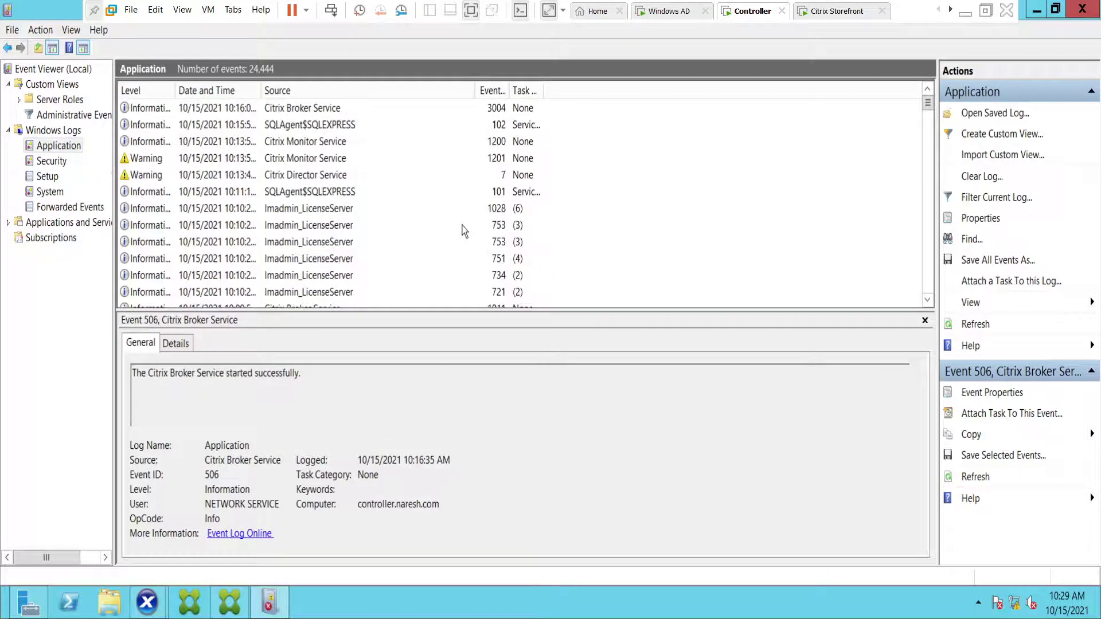
click(309, 177)
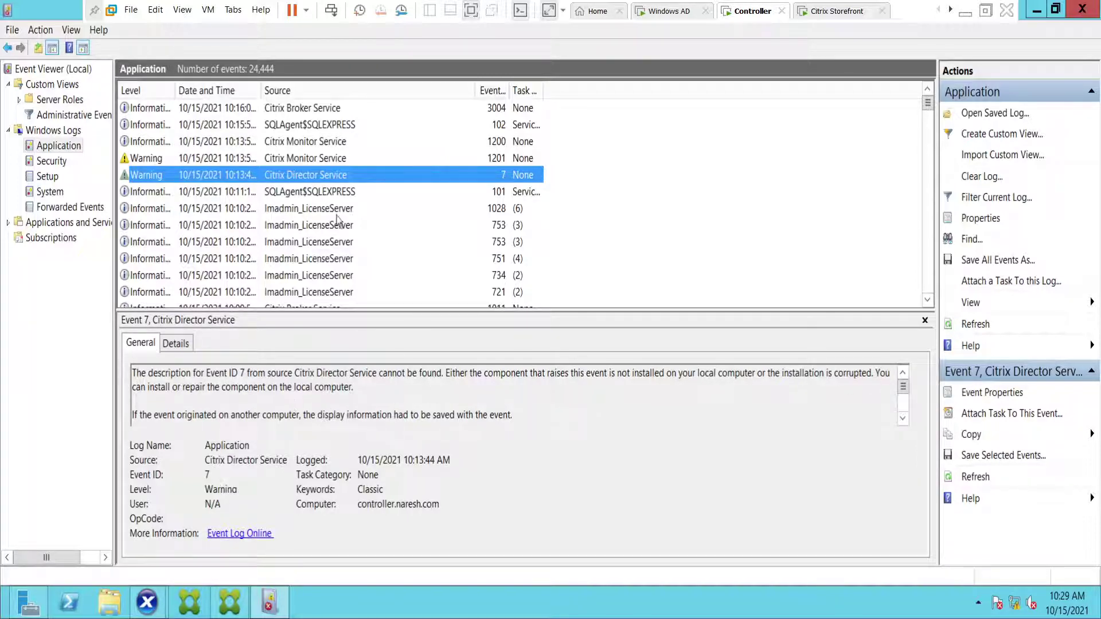
- Read Monitor Service event 1201's database-connection-lost message, then return to the newest events
click(294, 161)
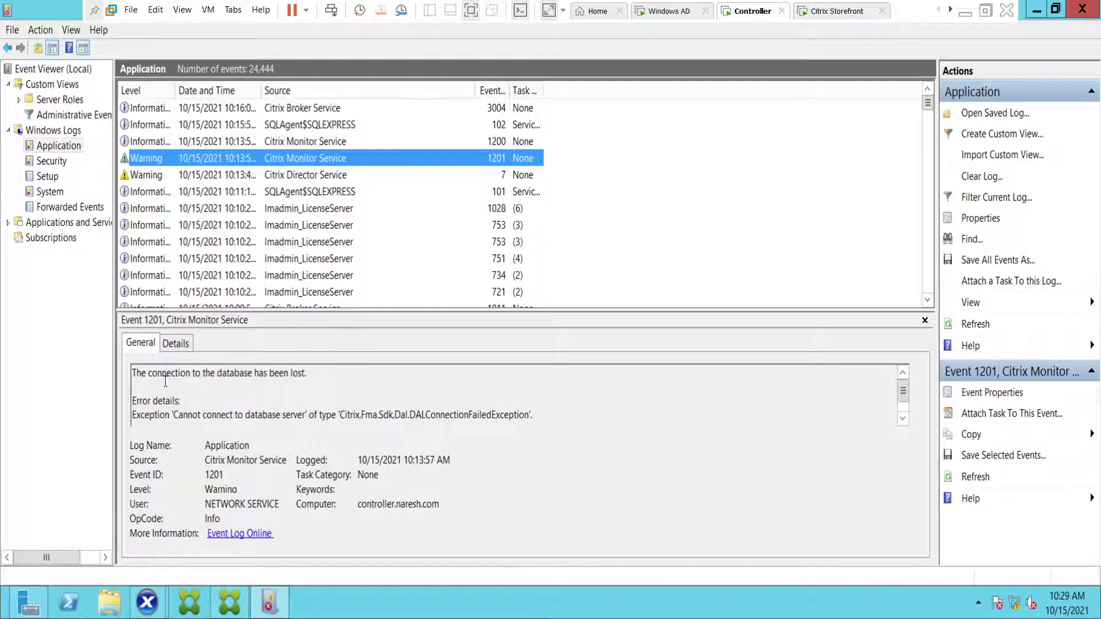
drag(148, 373, 423, 376)
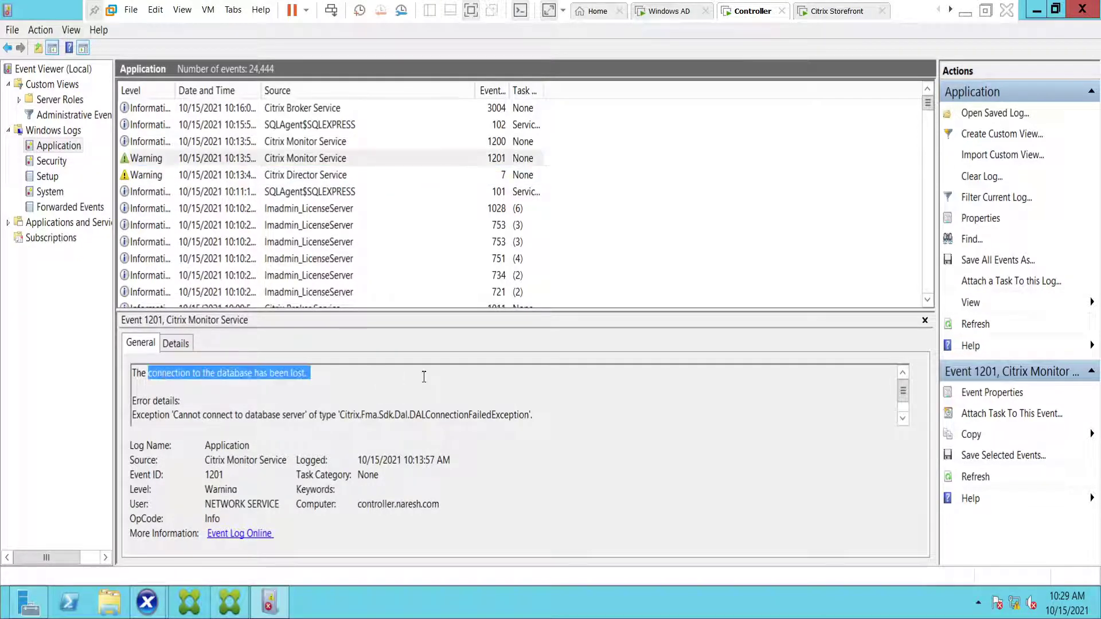
click(262, 410)
click(927, 90)
scroll(282, 230, up, 4)
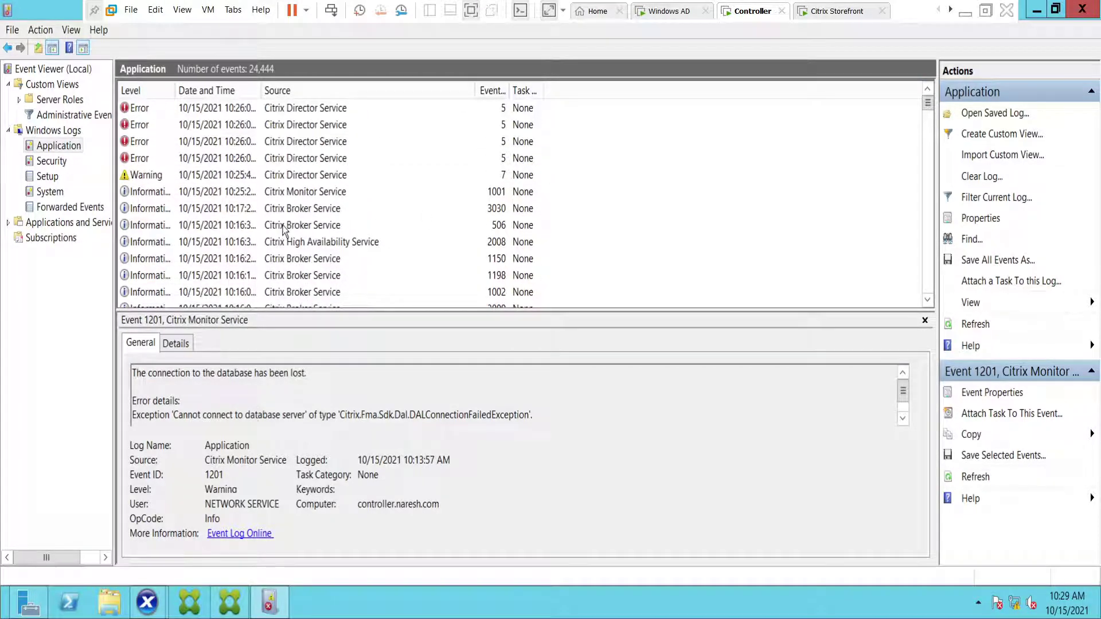
- Read the Broker Service 506, Director warning 7 and Director error 5 event details
click(284, 230)
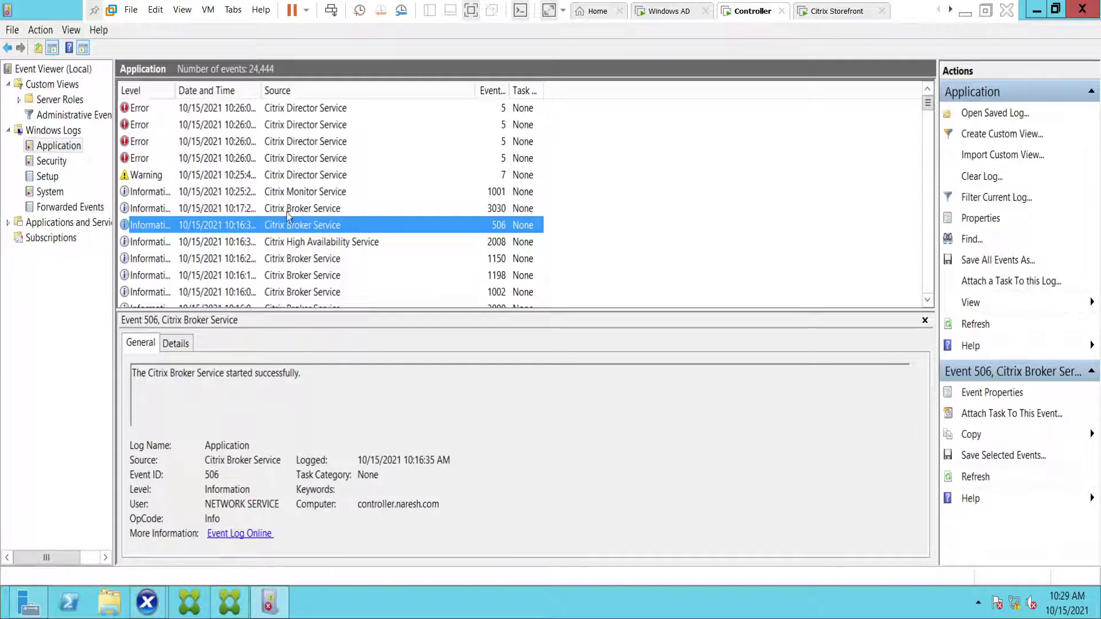
click(284, 179)
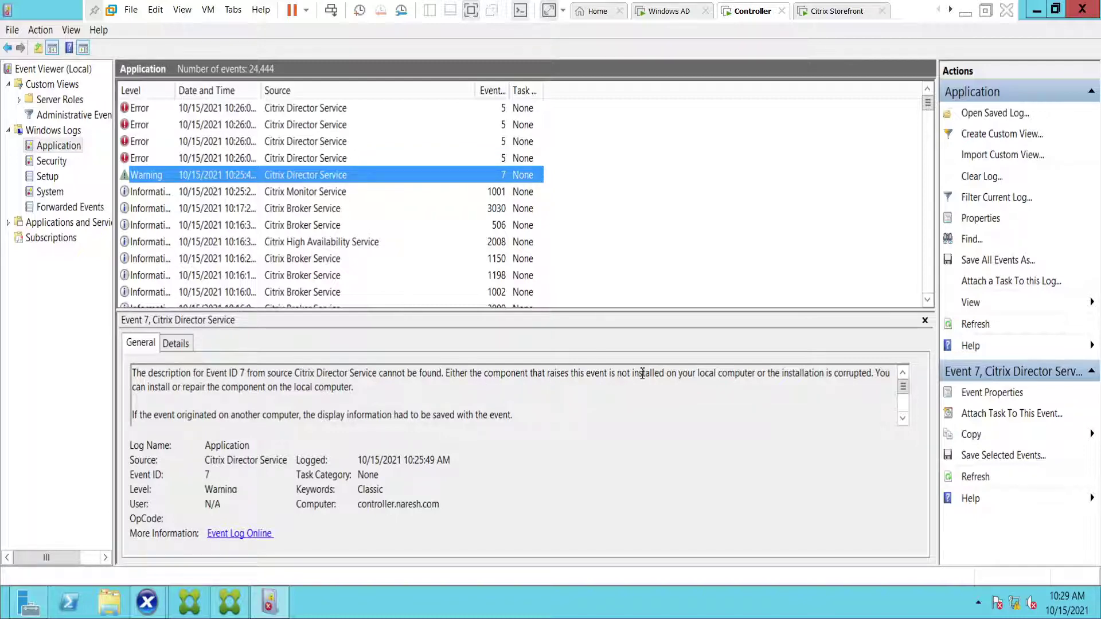
click(293, 161)
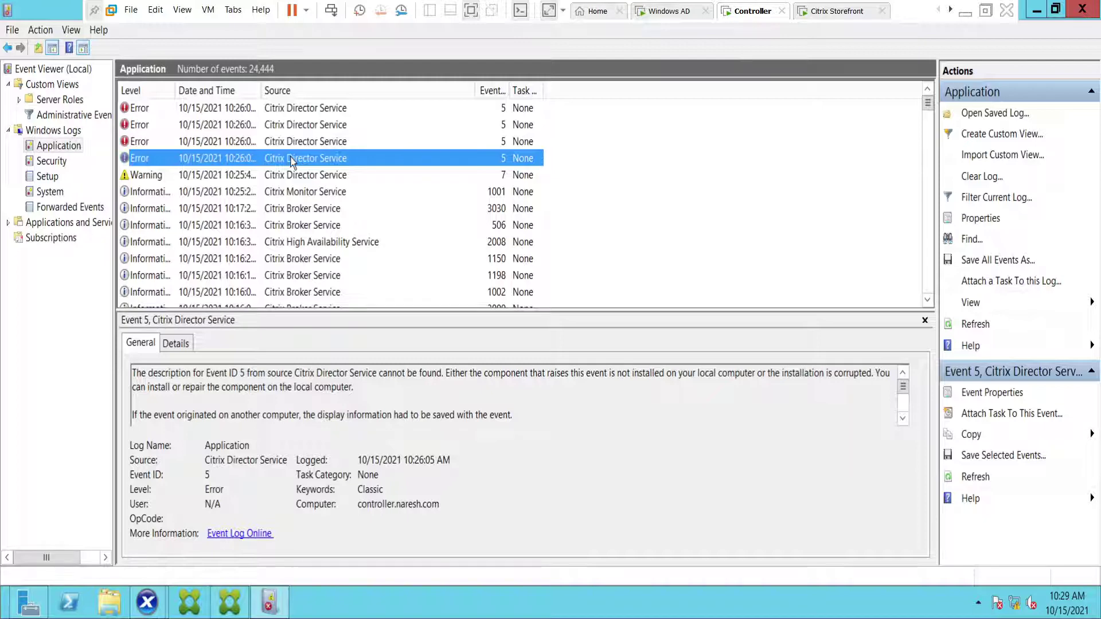
key(Up)
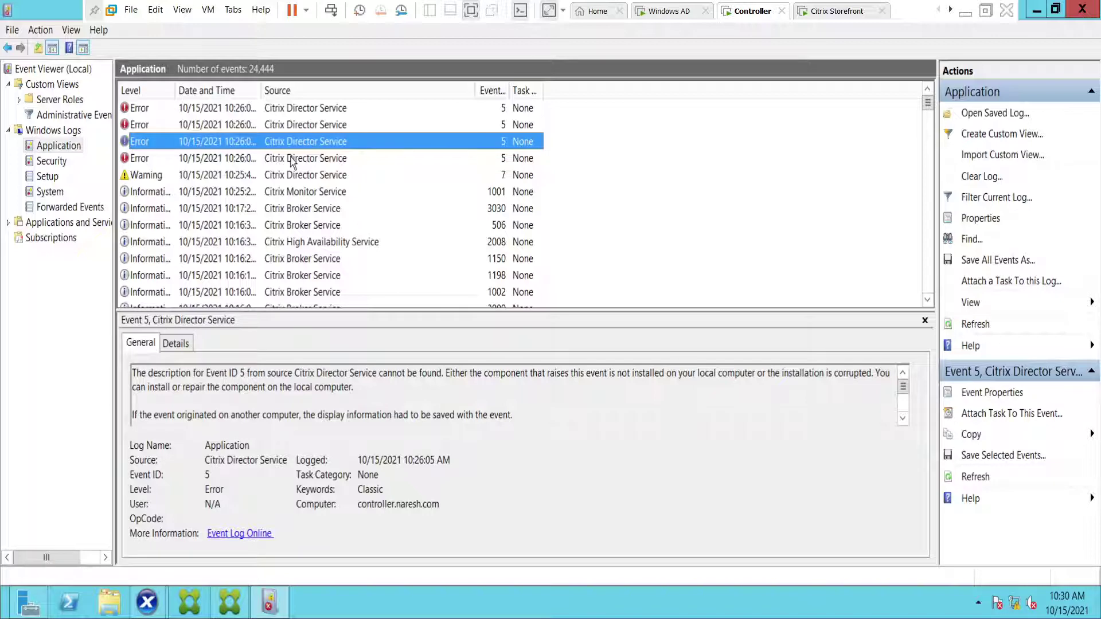
key(Up)
key(Up)
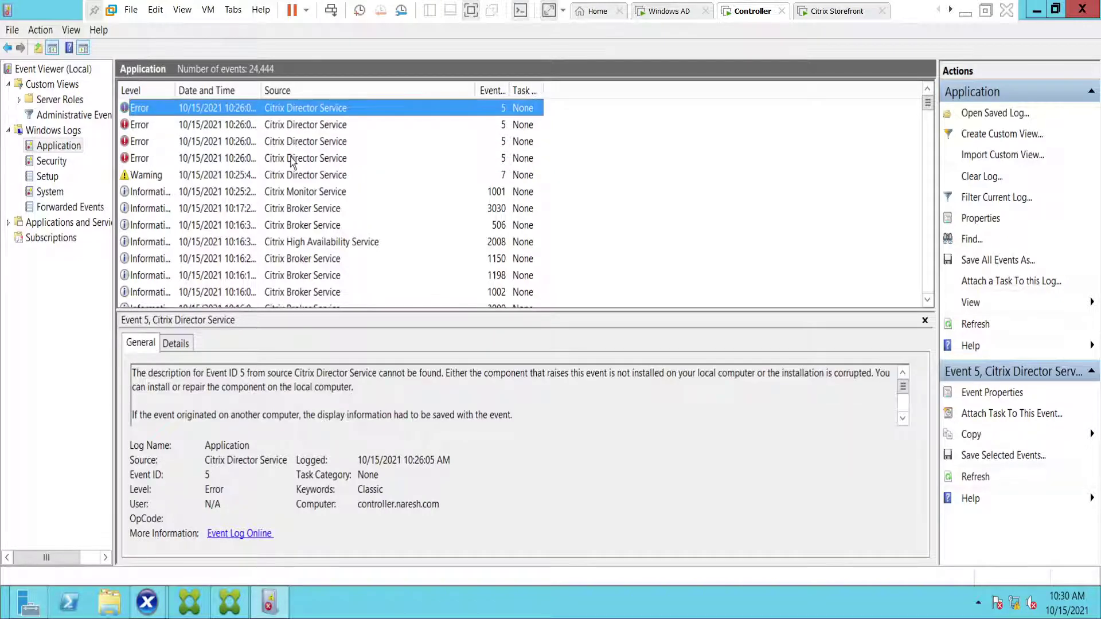
- Step through the Monitor Service 1001 and Broker Service 3030 events, then open Windows search
key(Down)
key(Down)
key(Down)
key(Down)
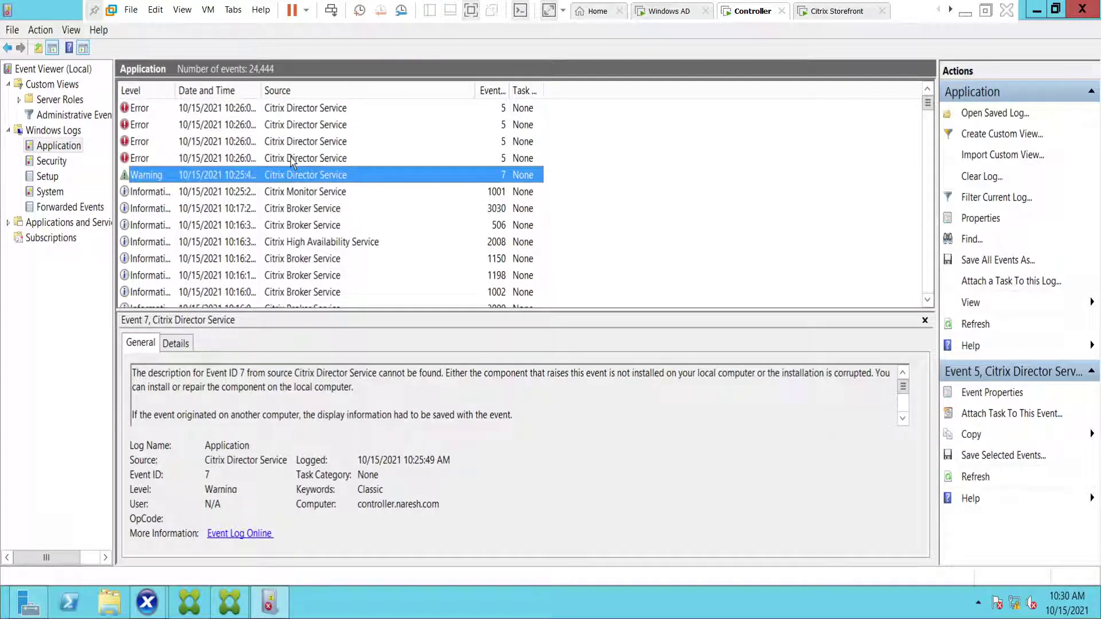
key(Down)
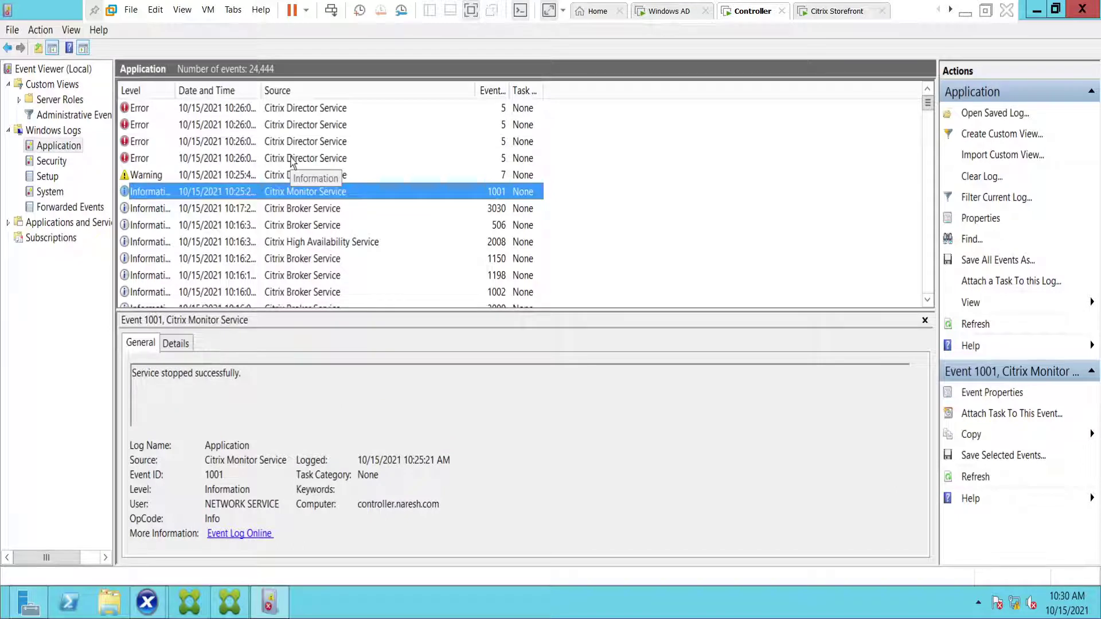
key(Down)
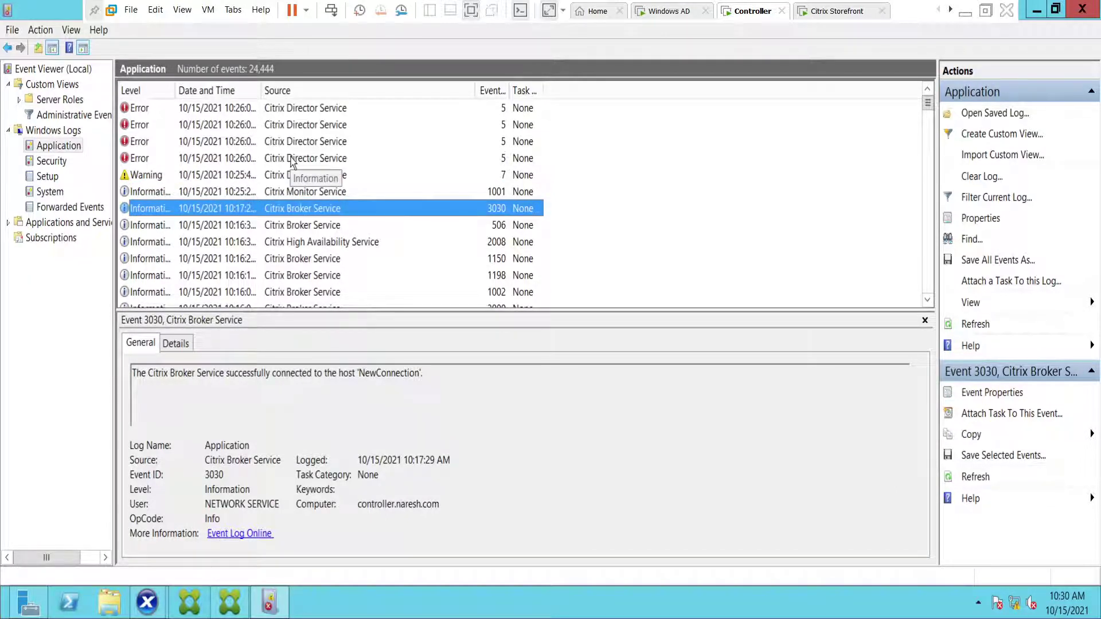
key(Up)
key(Up)
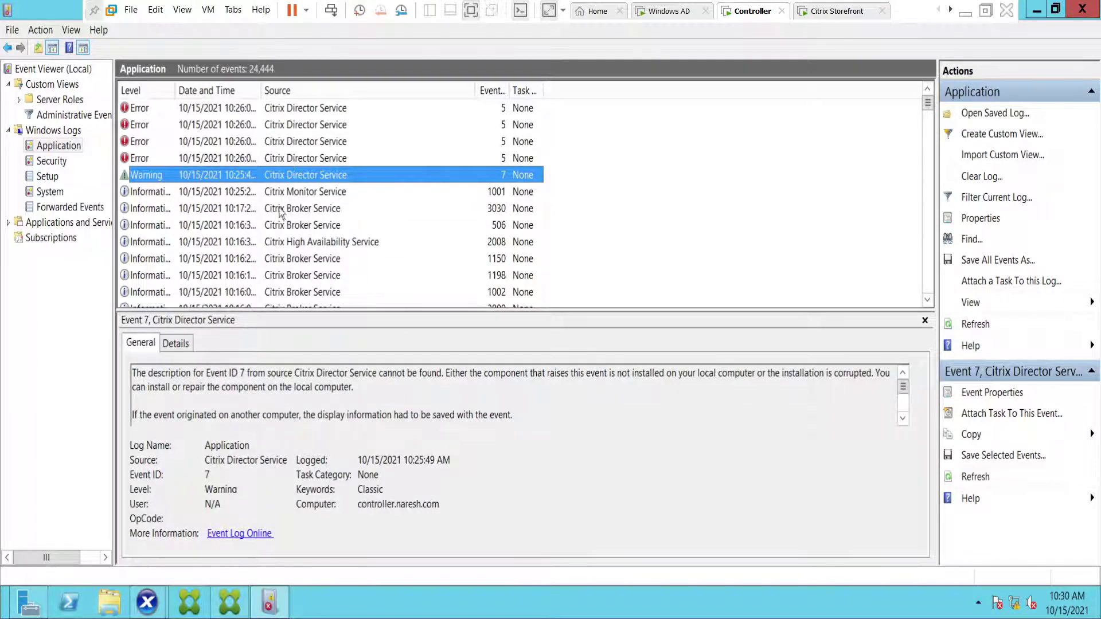
mouse_move(1070, 614)
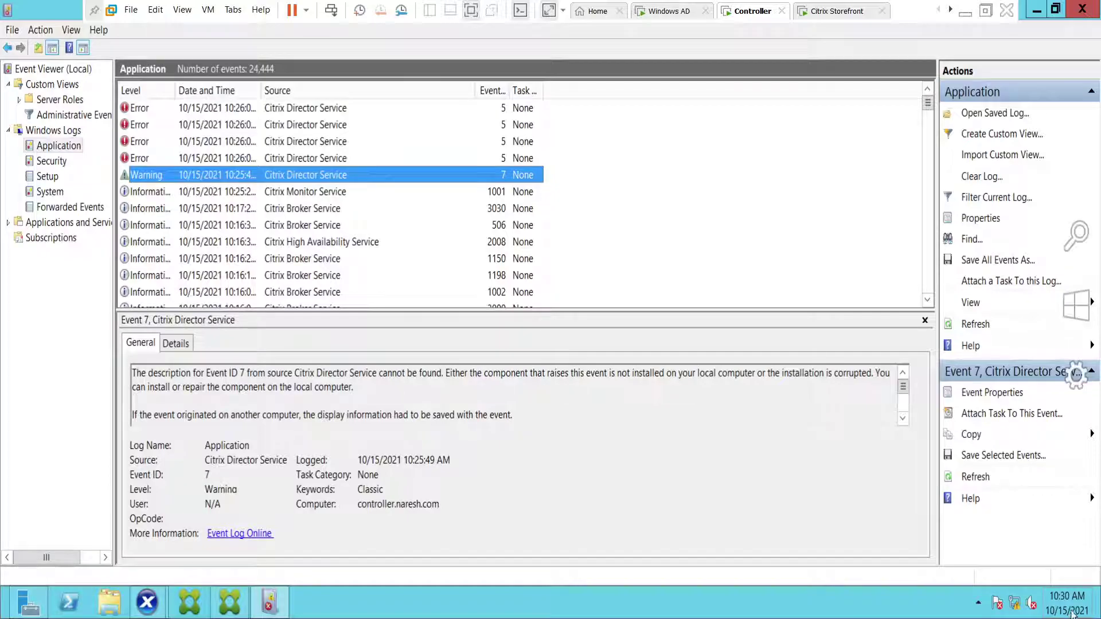
click(1072, 236)
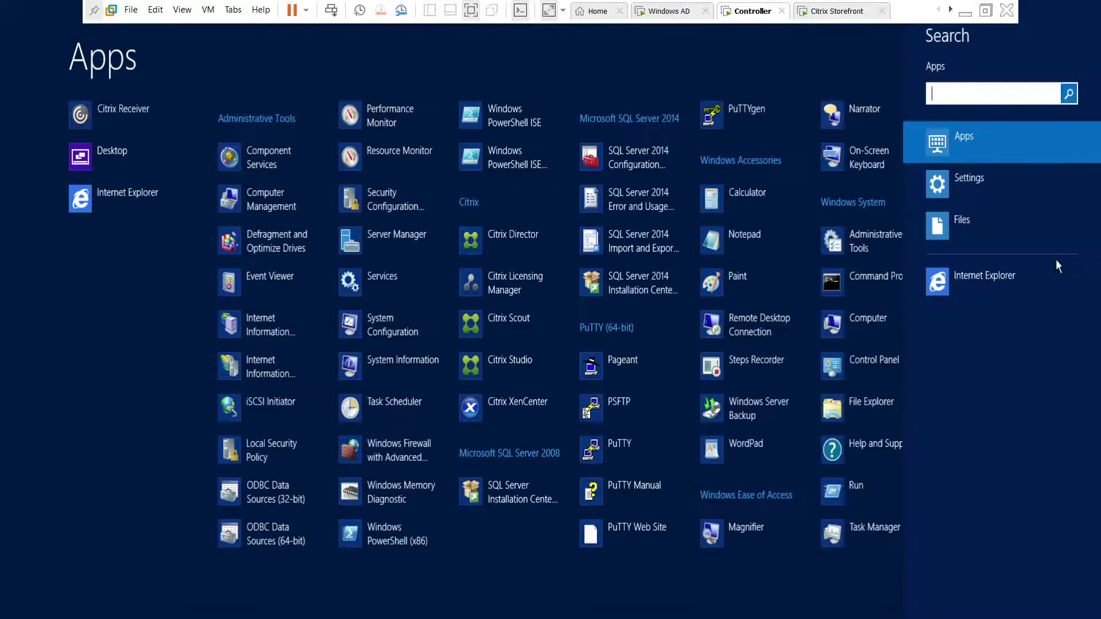
- Search Start for 'servi' and launch the Services console
text(servi)
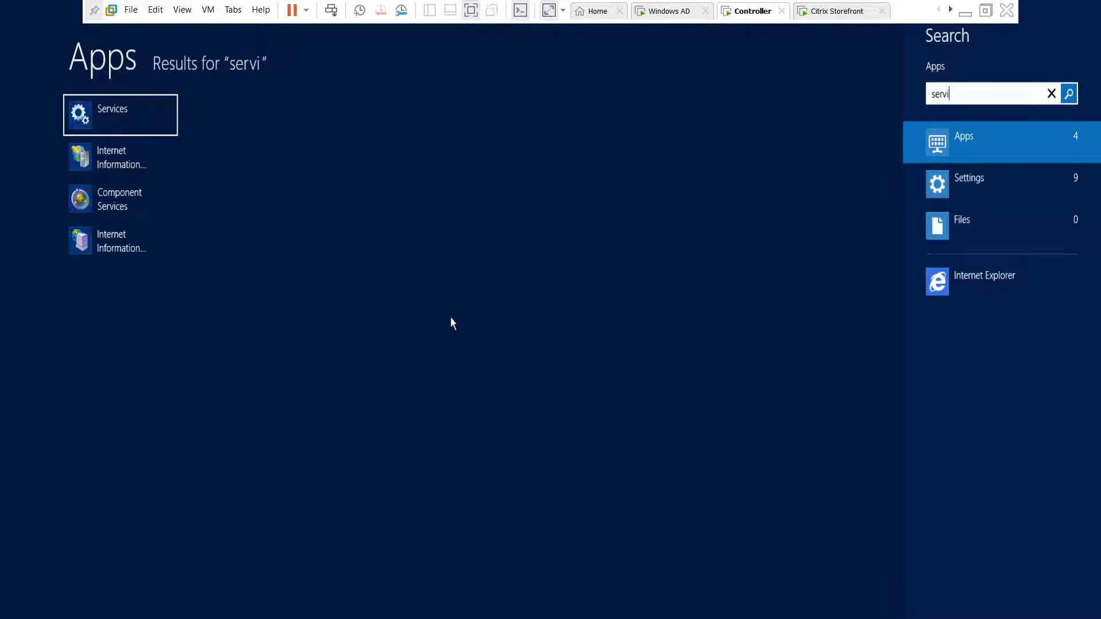
click(144, 117)
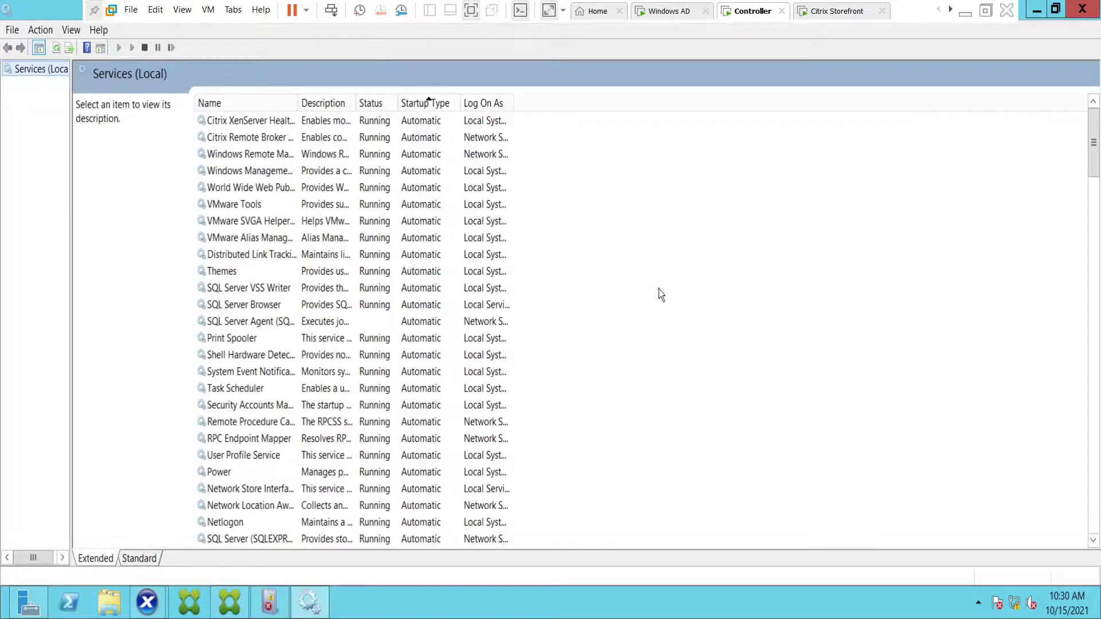
- Try starting SQL Server Agent (SQLEXPRESS) and dismiss the warning that it stopped
click(384, 190)
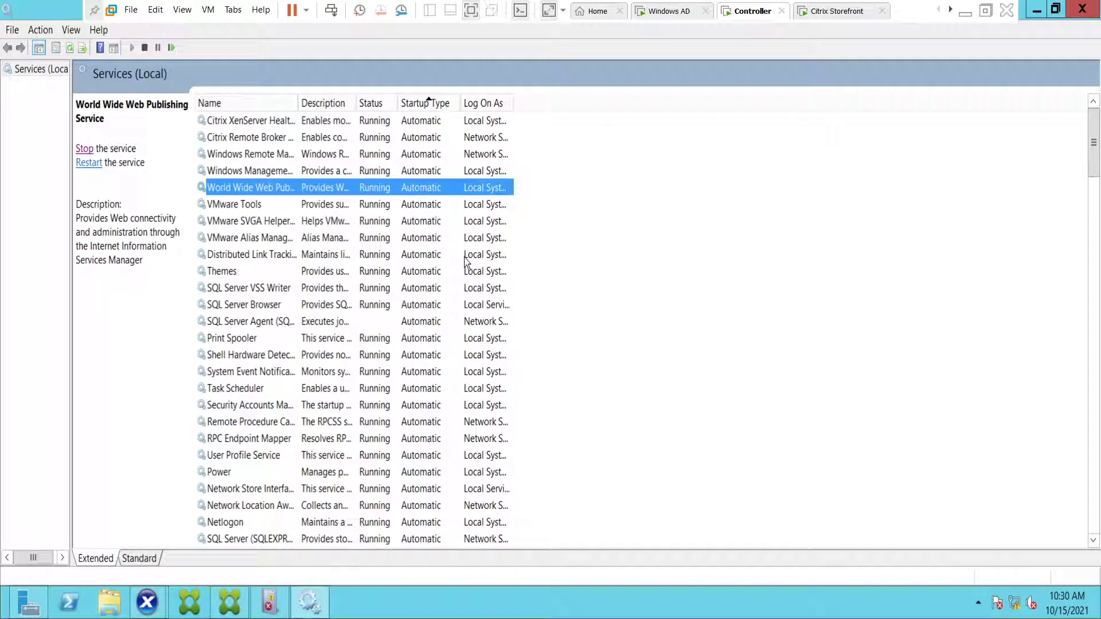
click(221, 327)
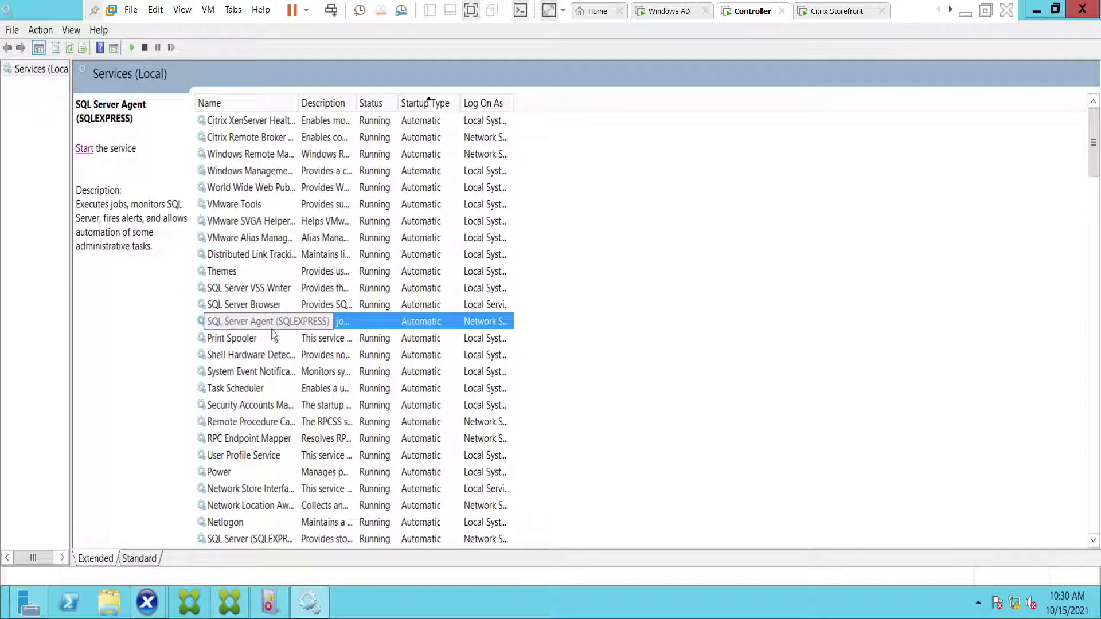
click(83, 149)
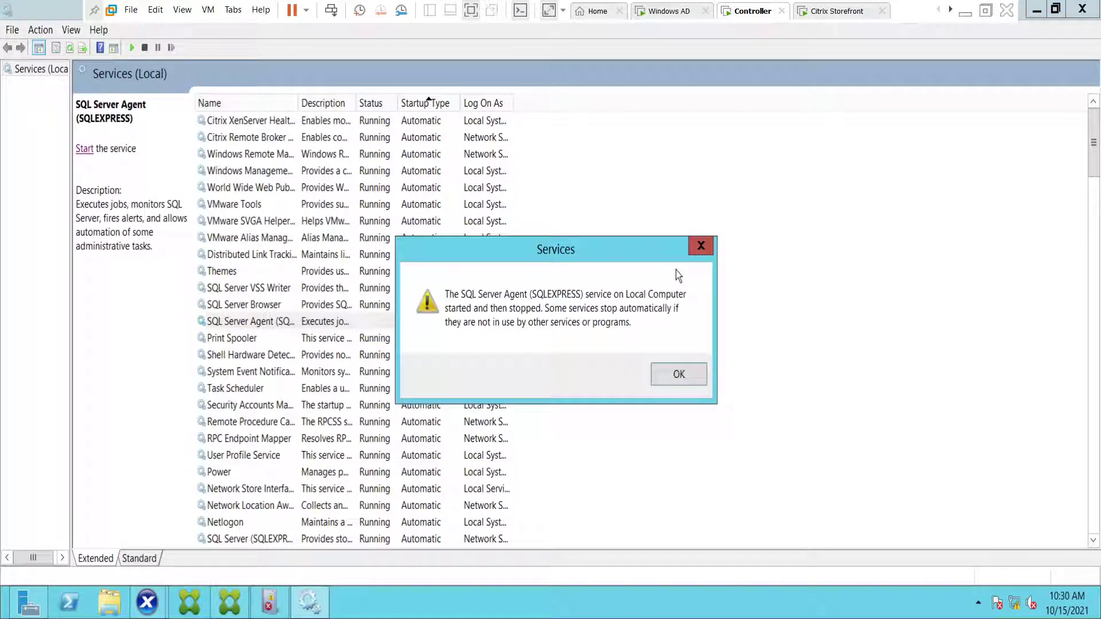
click(680, 375)
- Sort services by Startup Type and select the stopped Citrix Monitor Service
click(426, 109)
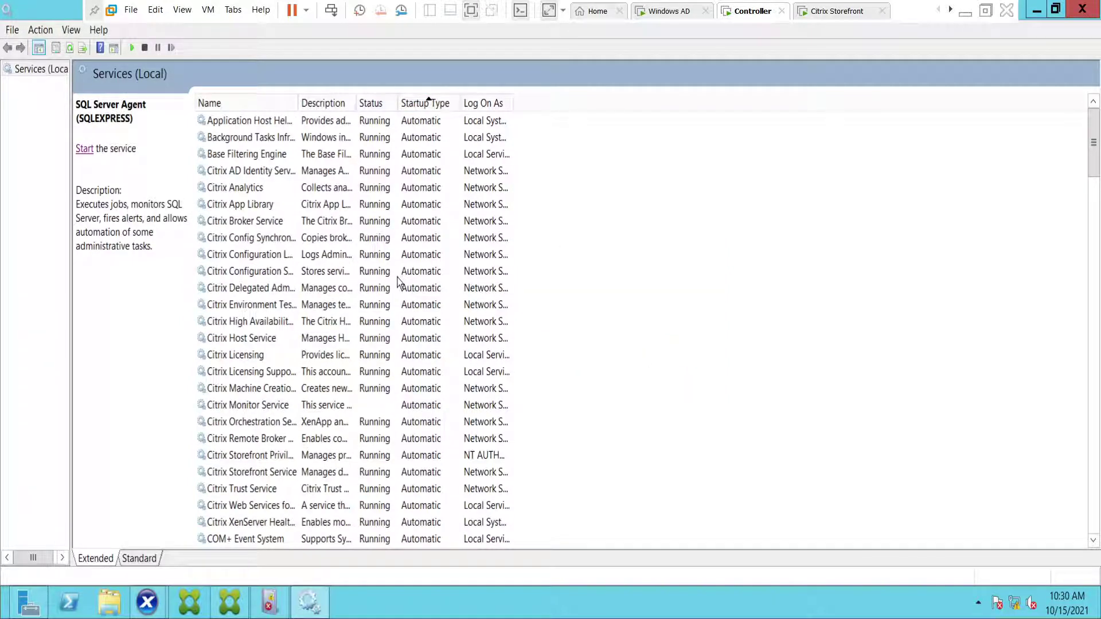
click(400, 274)
click(234, 405)
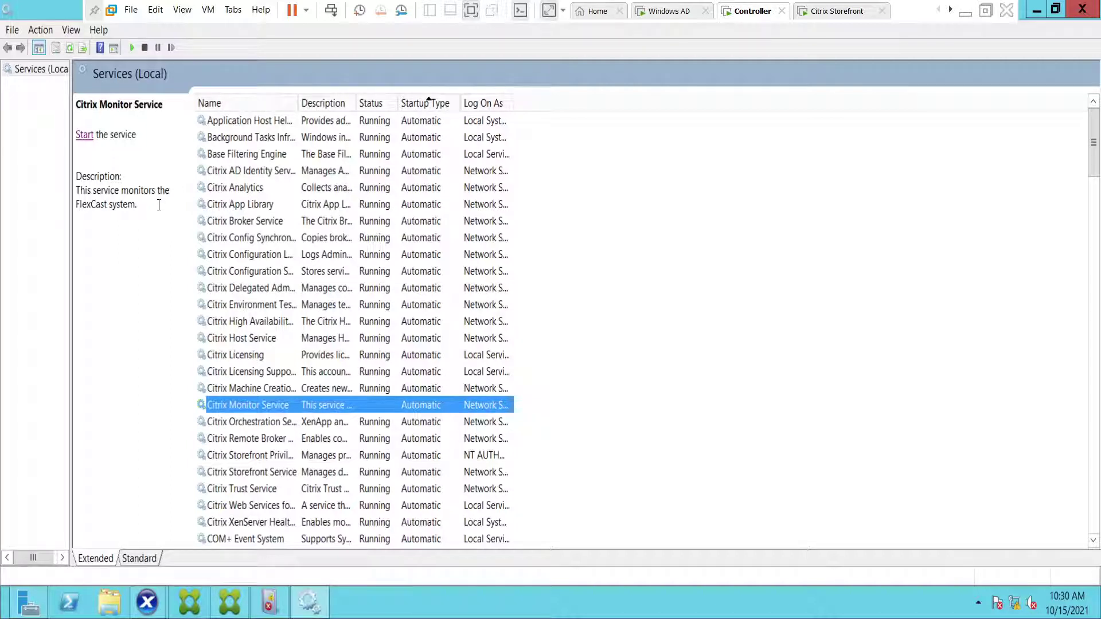
- Start the Citrix Monitor Service and check the other Citrix services' status
click(85, 140)
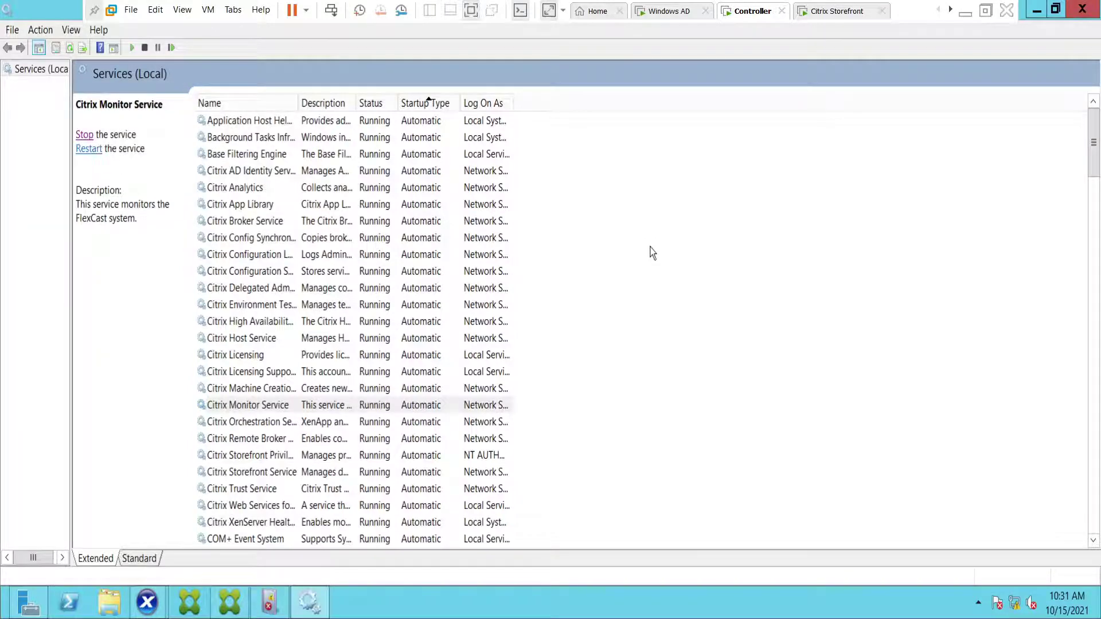
click(265, 389)
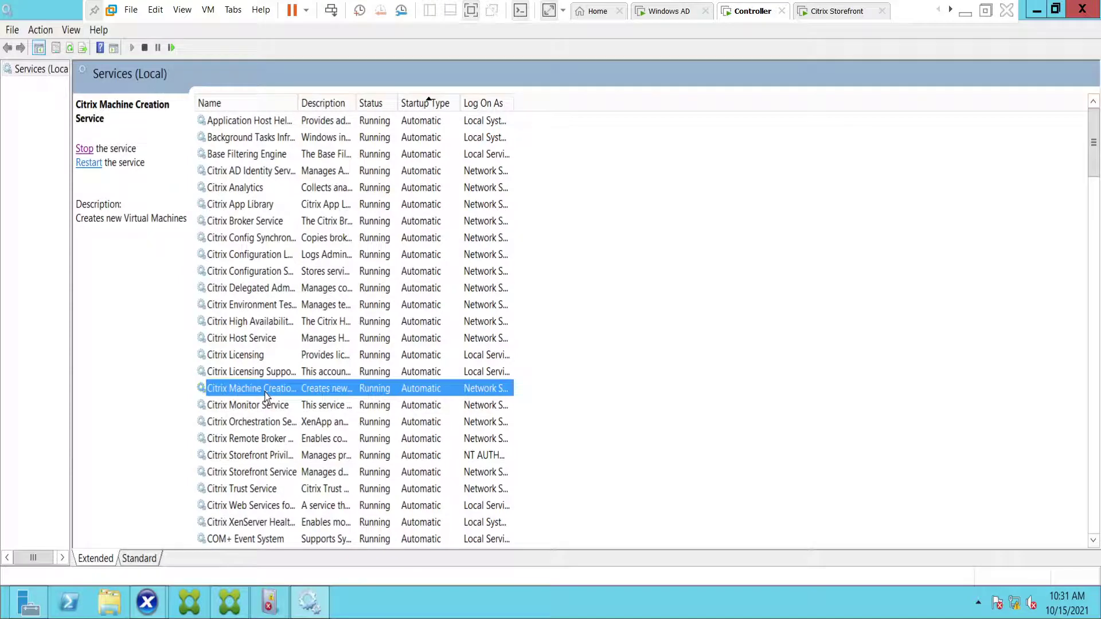
click(275, 457)
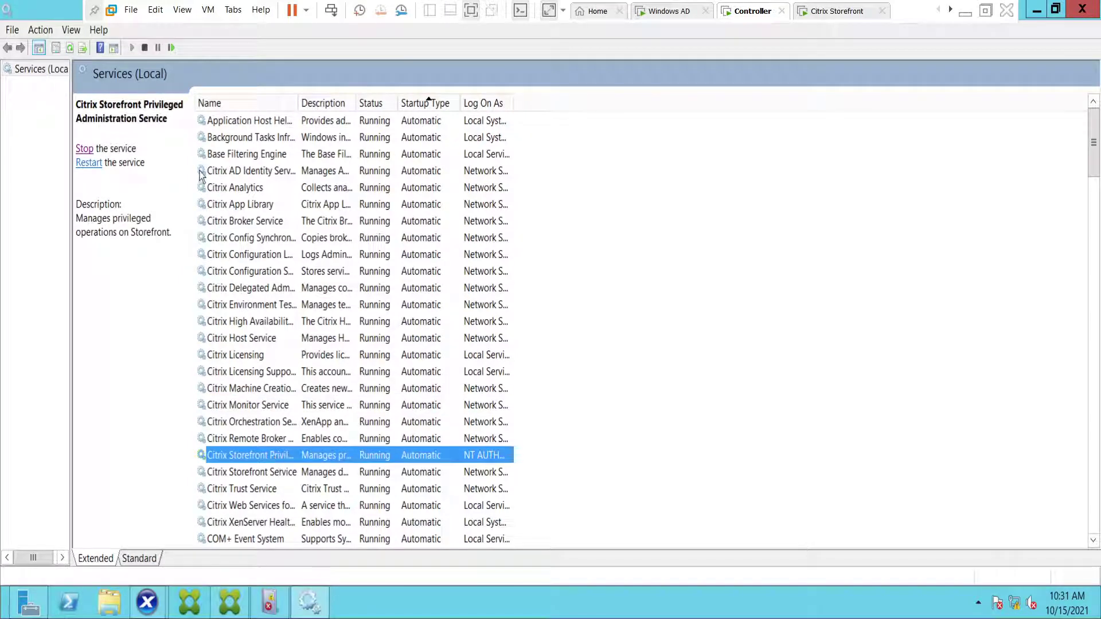
click(247, 338)
scroll(253, 353, down, 10)
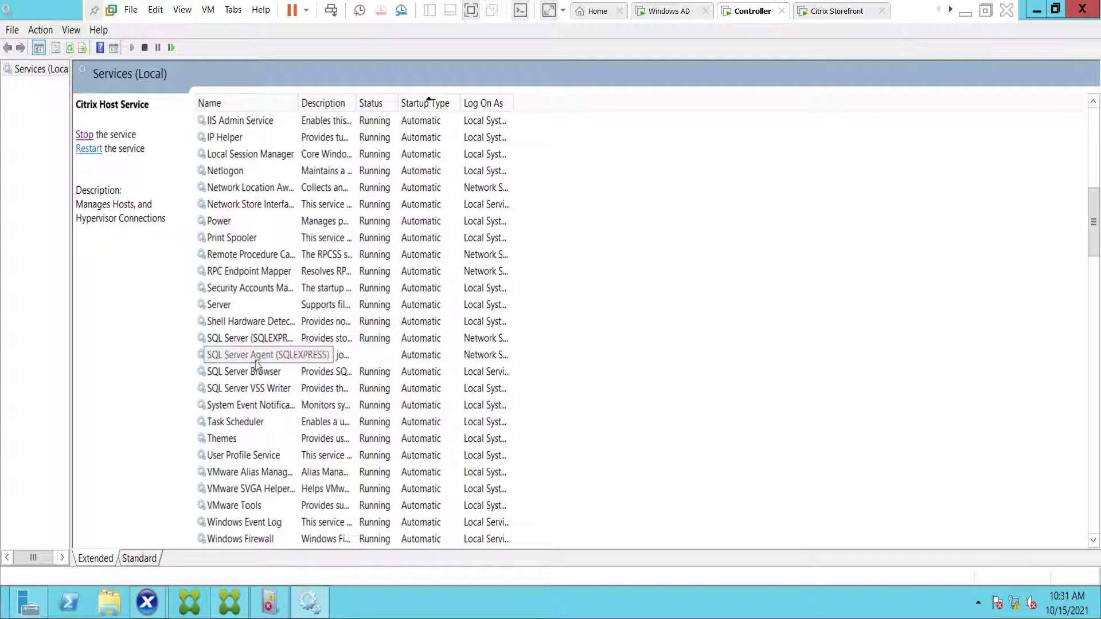
- Start SQL Server Agent (SQLEXPRESS) again and confirm the services show Running
click(242, 357)
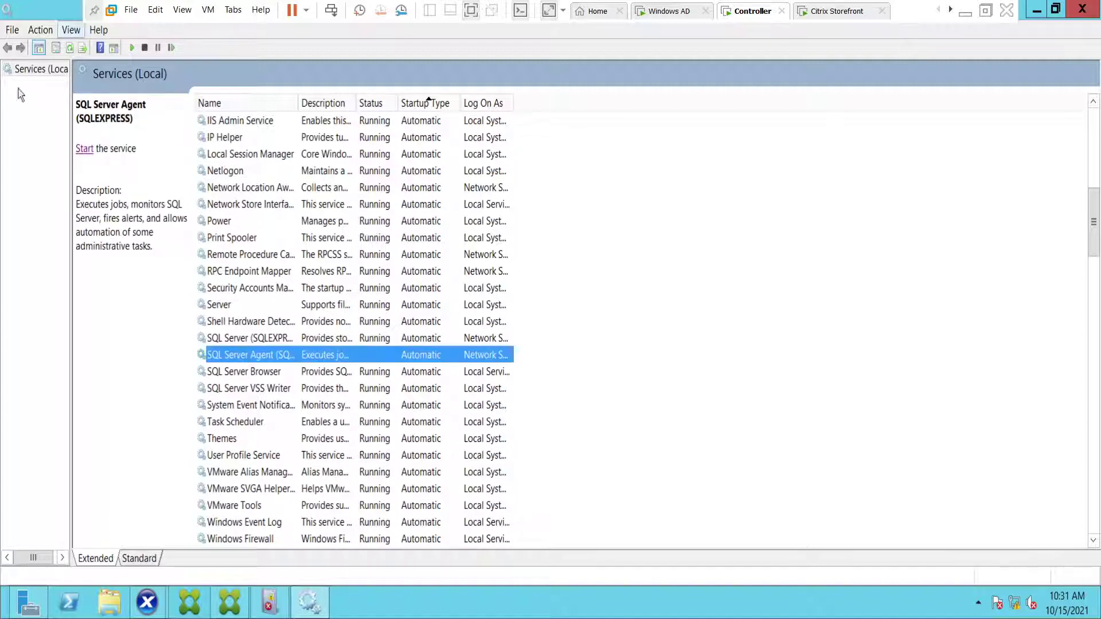
click(85, 149)
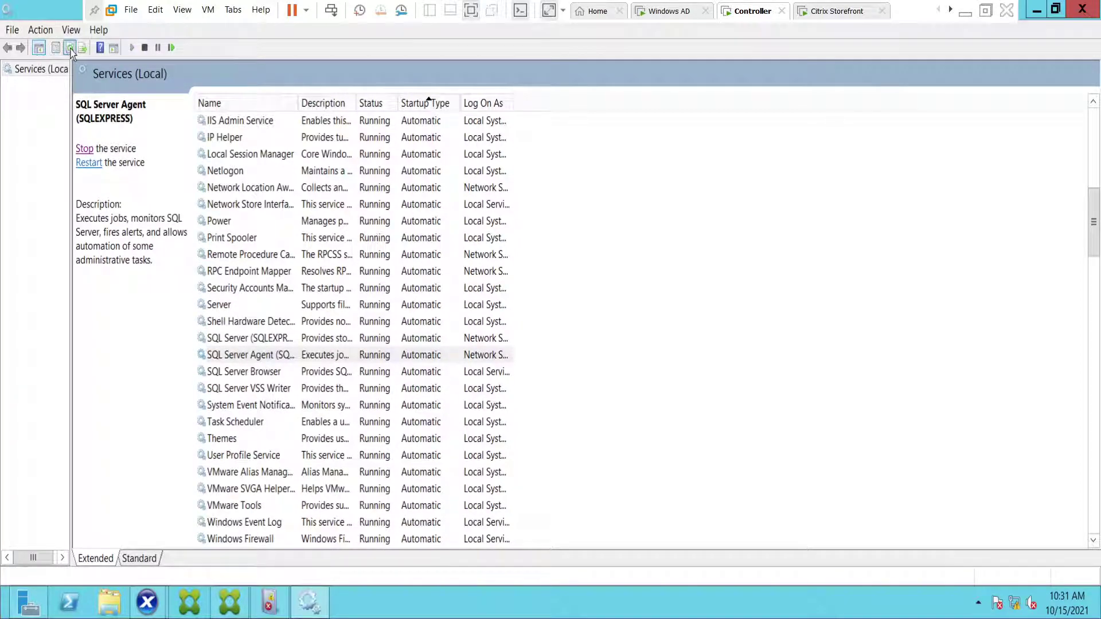
click(380, 273)
scroll(386, 290, up, 10)
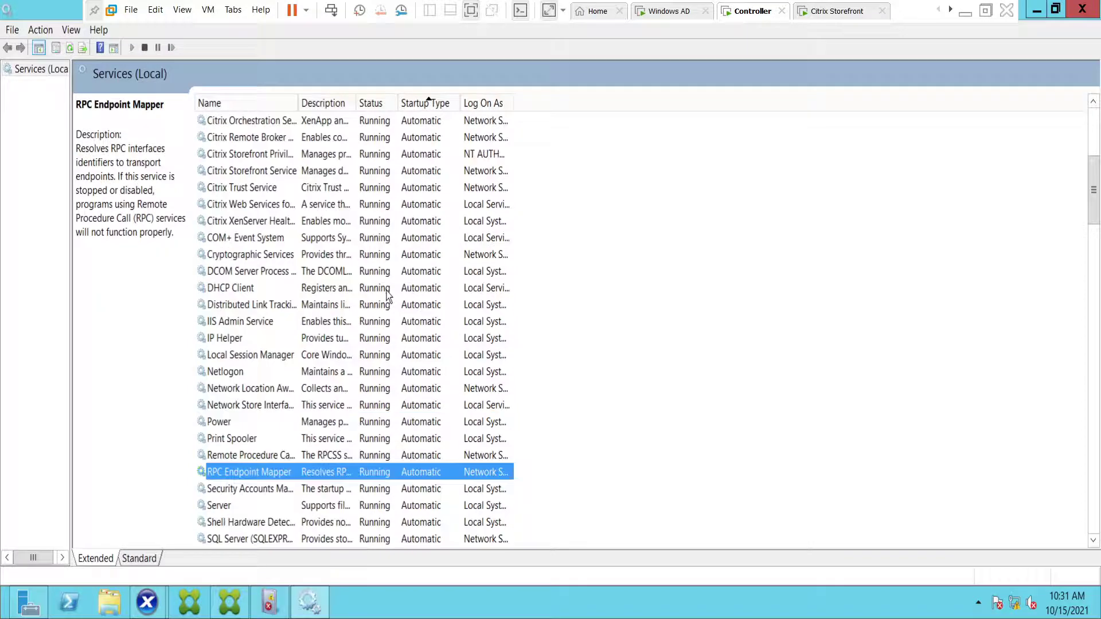
scroll(387, 295, down, 14)
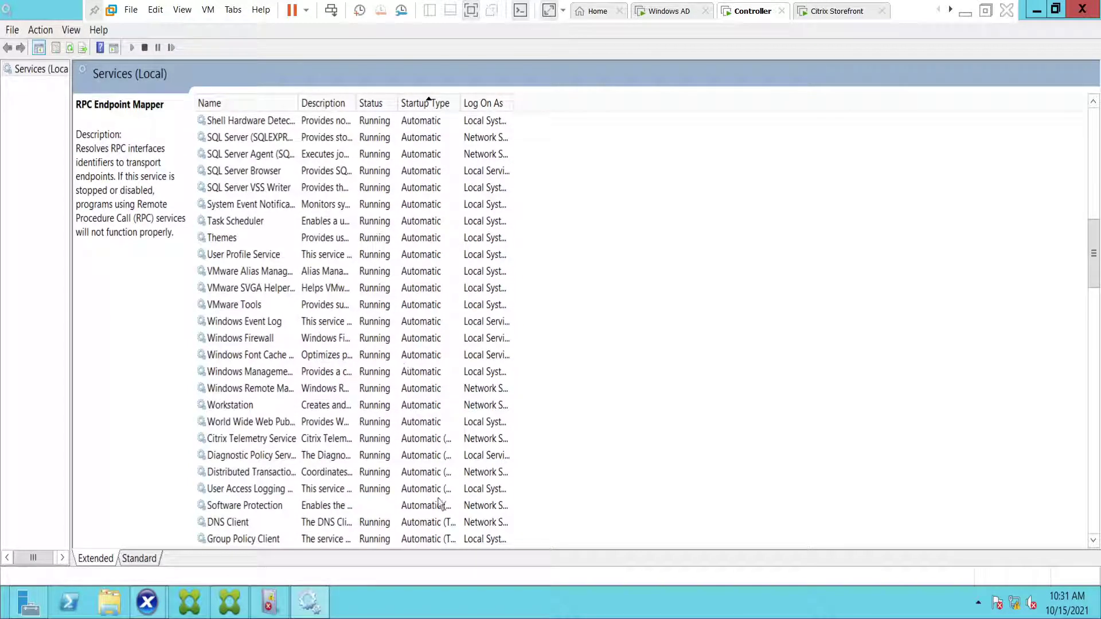
click(815, 15)
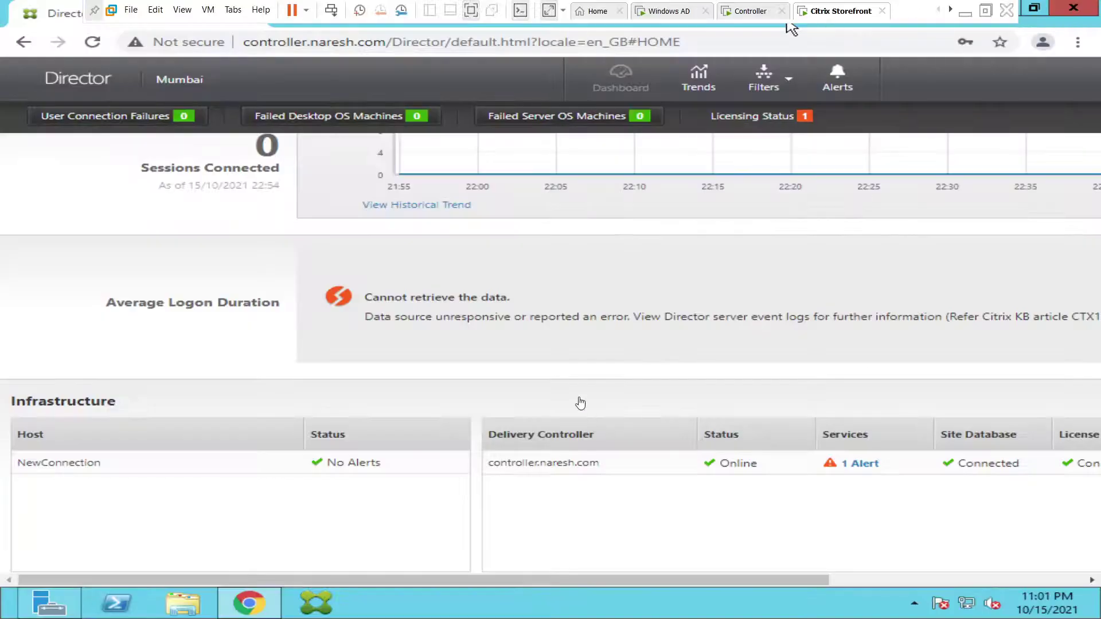
- Open and read the Delivery Controller's Citrix Monitoring Service alert, then close it
drag(742, 580, 875, 580)
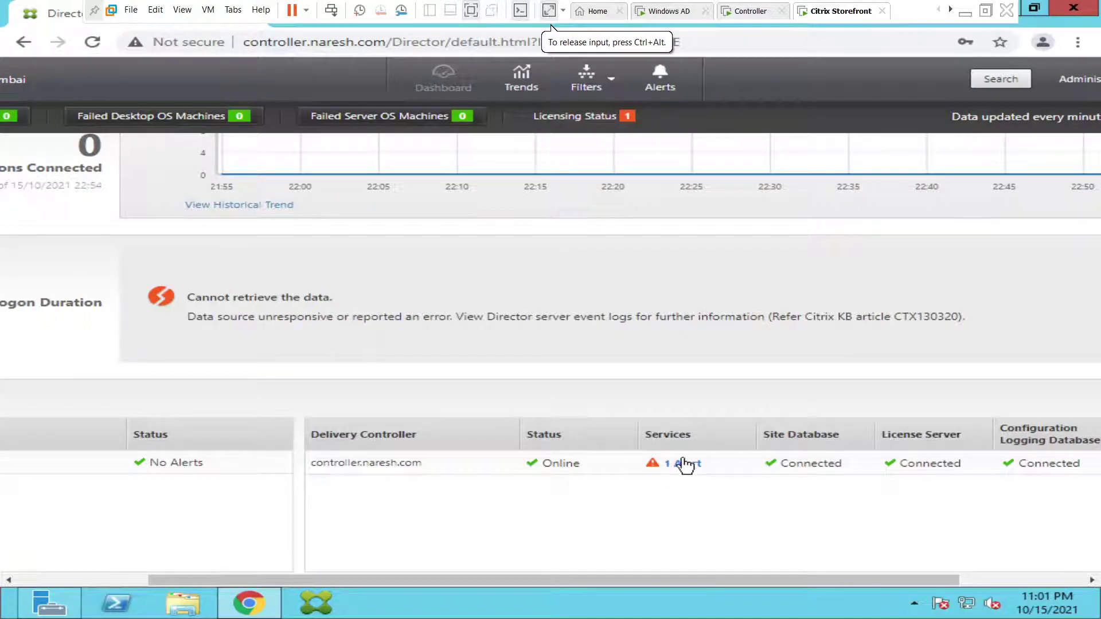
click(686, 464)
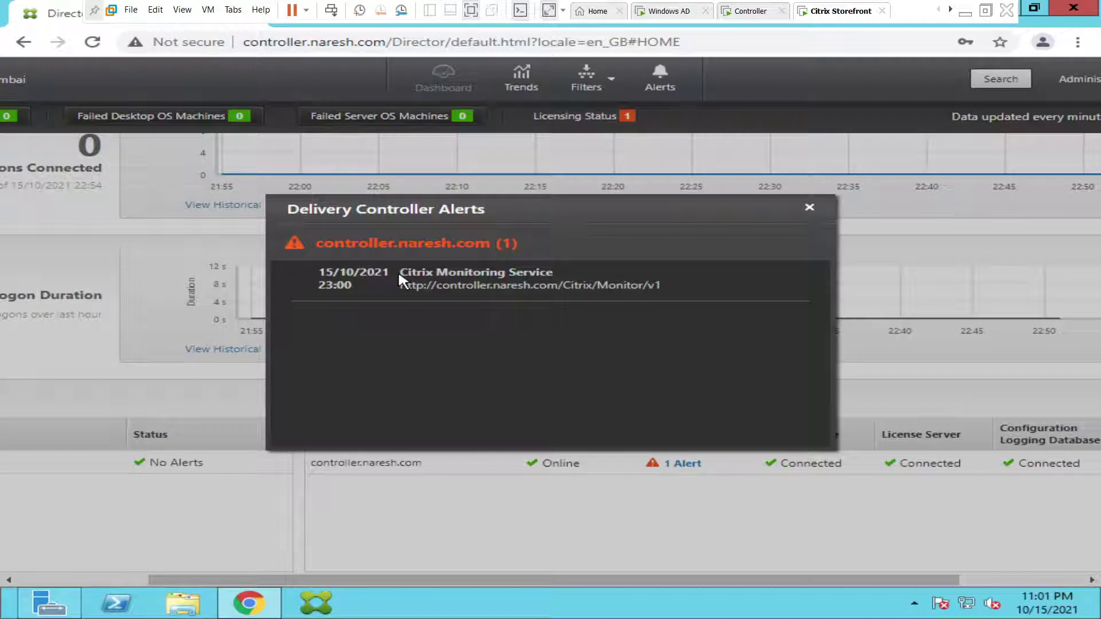
drag(408, 273, 567, 279)
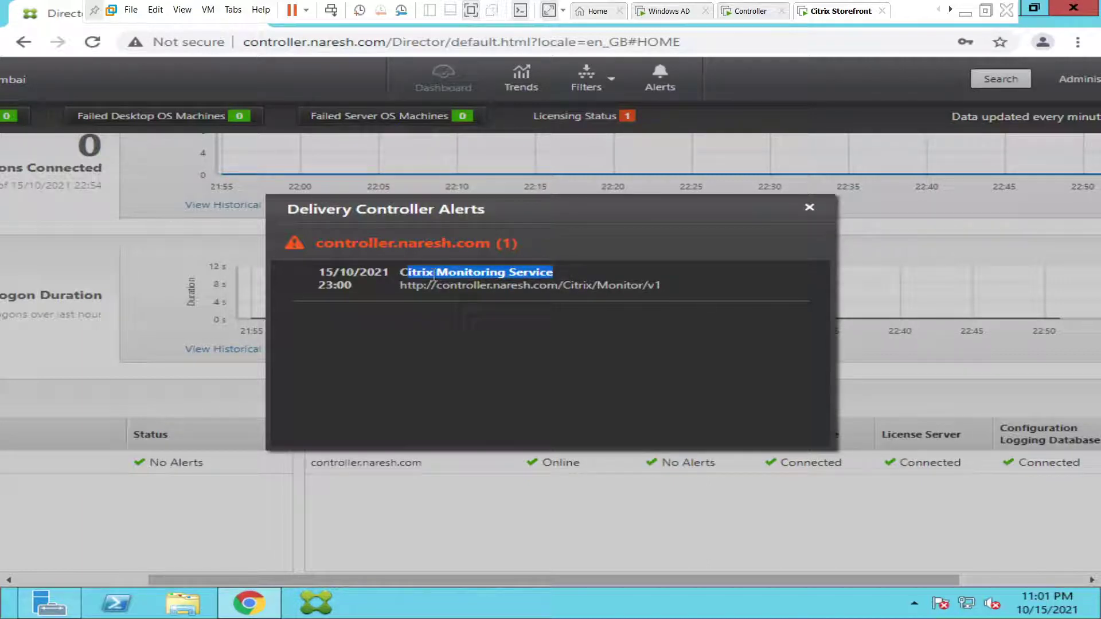
drag(406, 274, 565, 273)
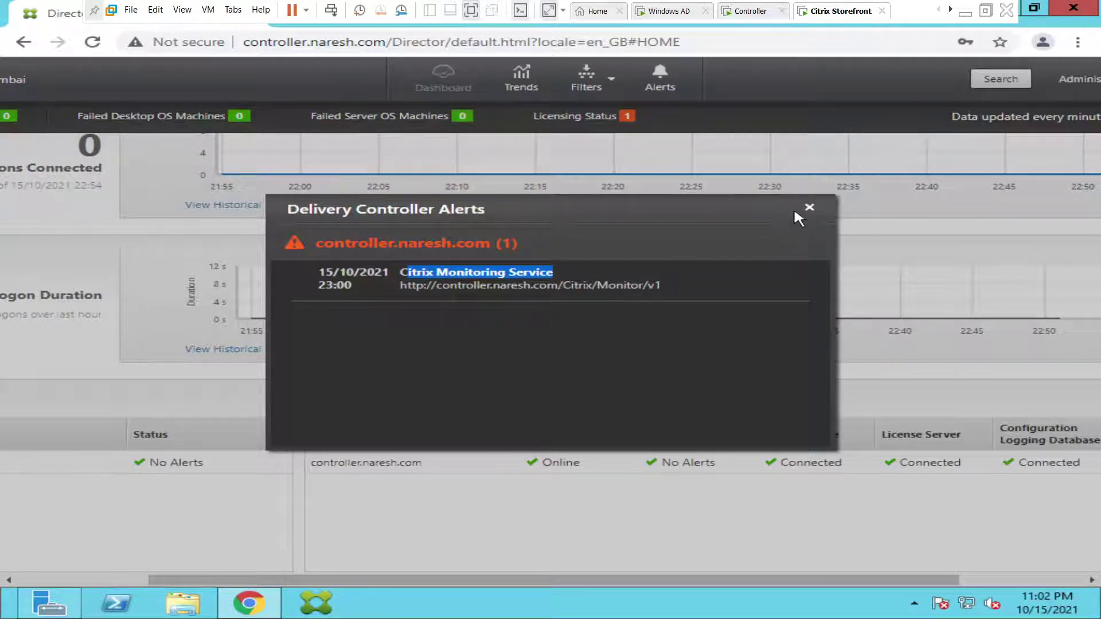
click(808, 210)
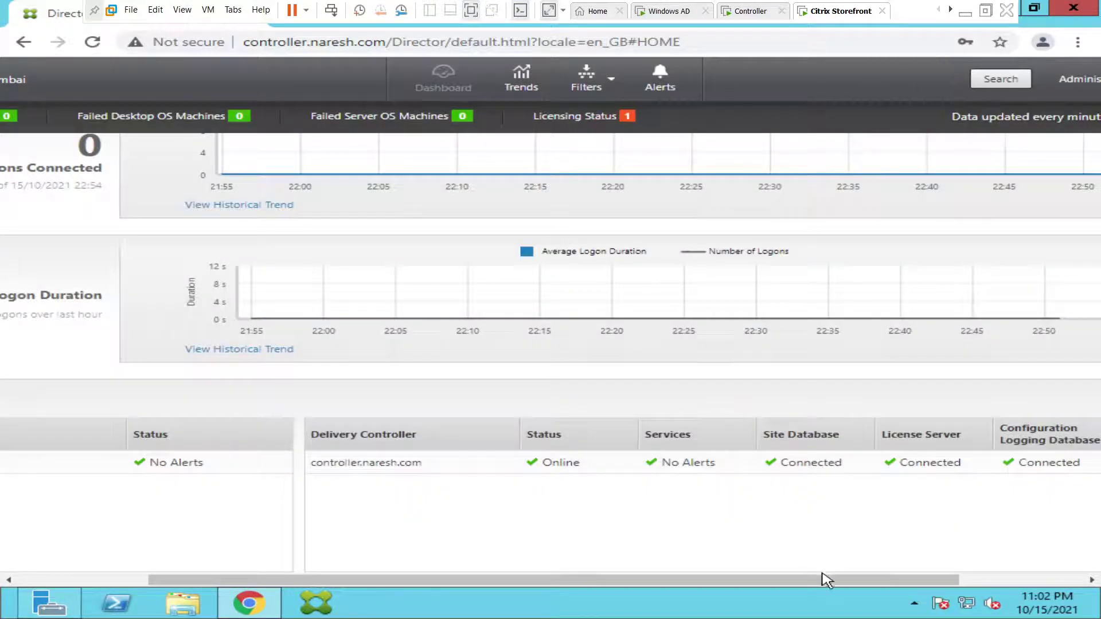
- Scroll the services table right, then log off from Director via the administrator account menu
drag(826, 581, 950, 581)
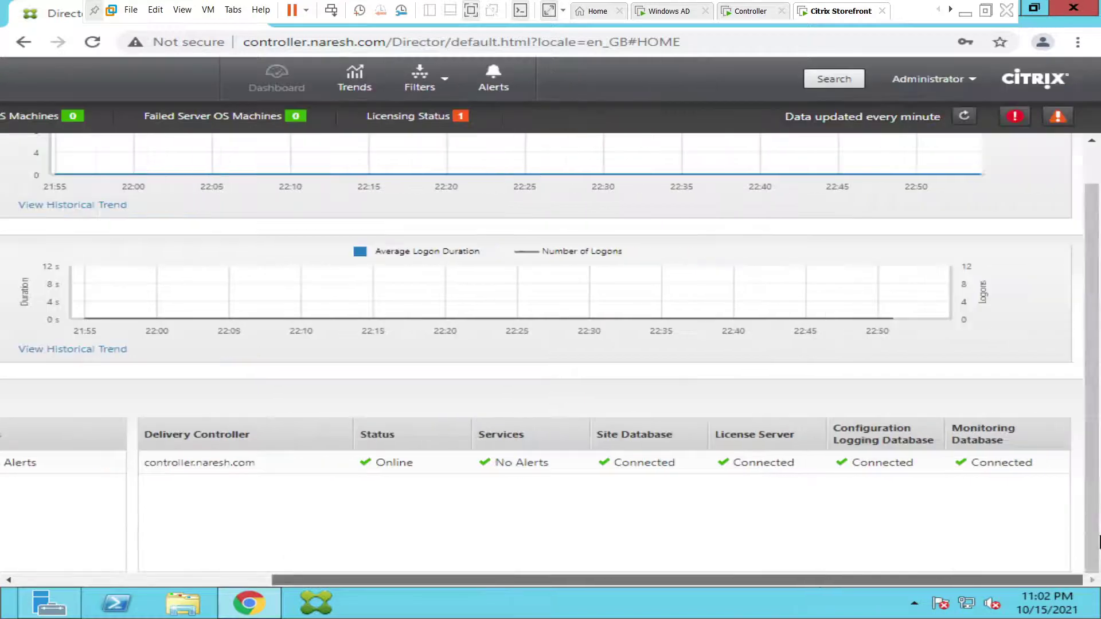
click(946, 81)
click(915, 161)
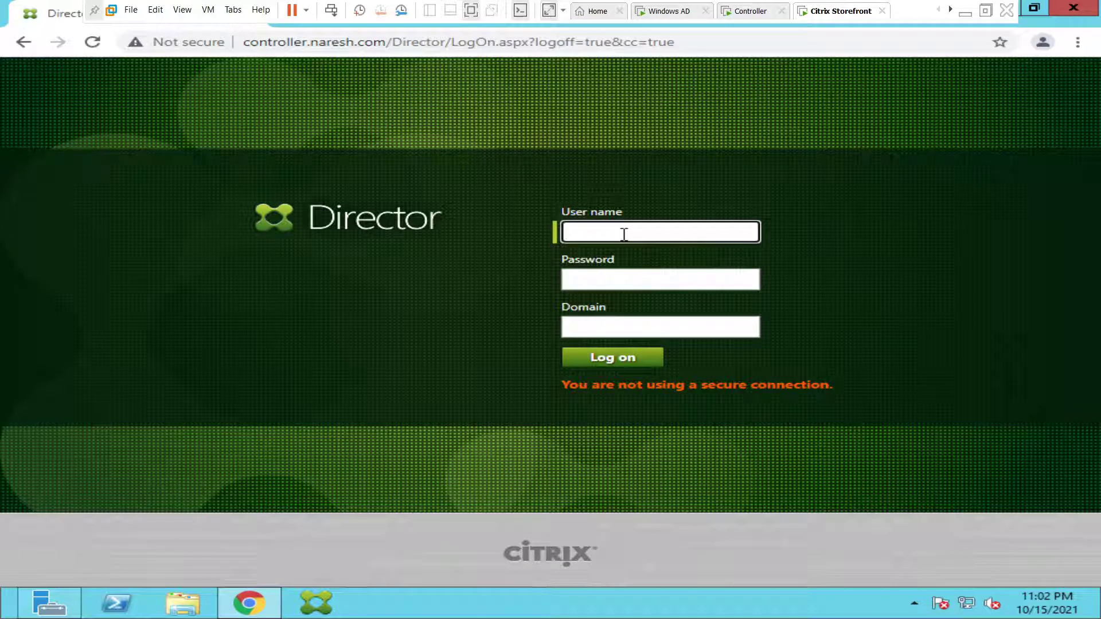
- Sign in to Director with the saved domain administrator user name and the account password
text(naresh.com\administrator)
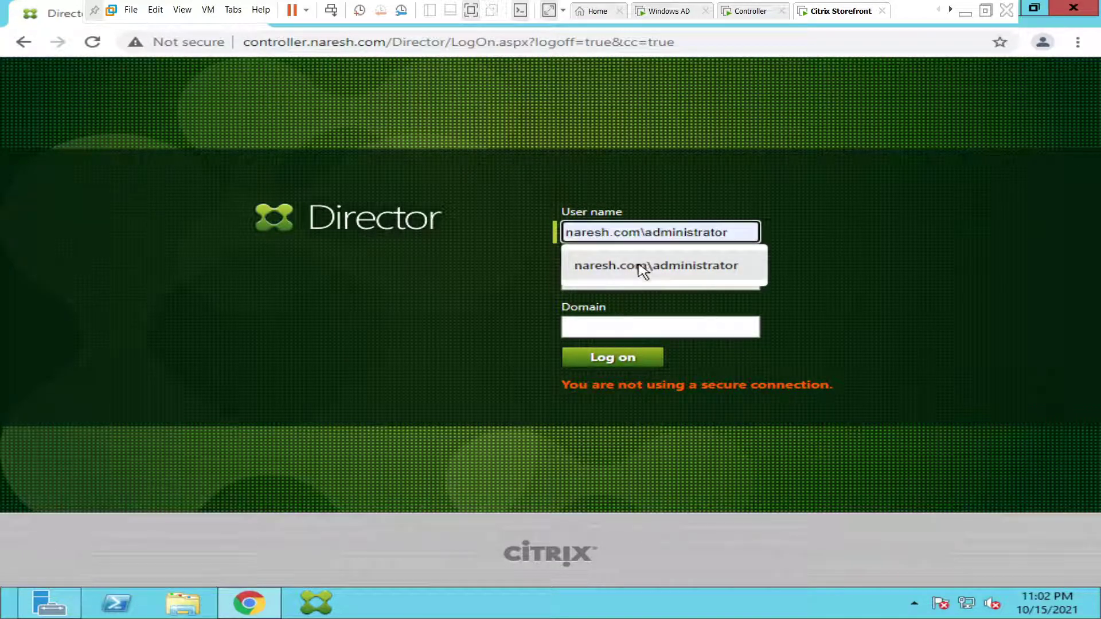
click(644, 267)
click(587, 284)
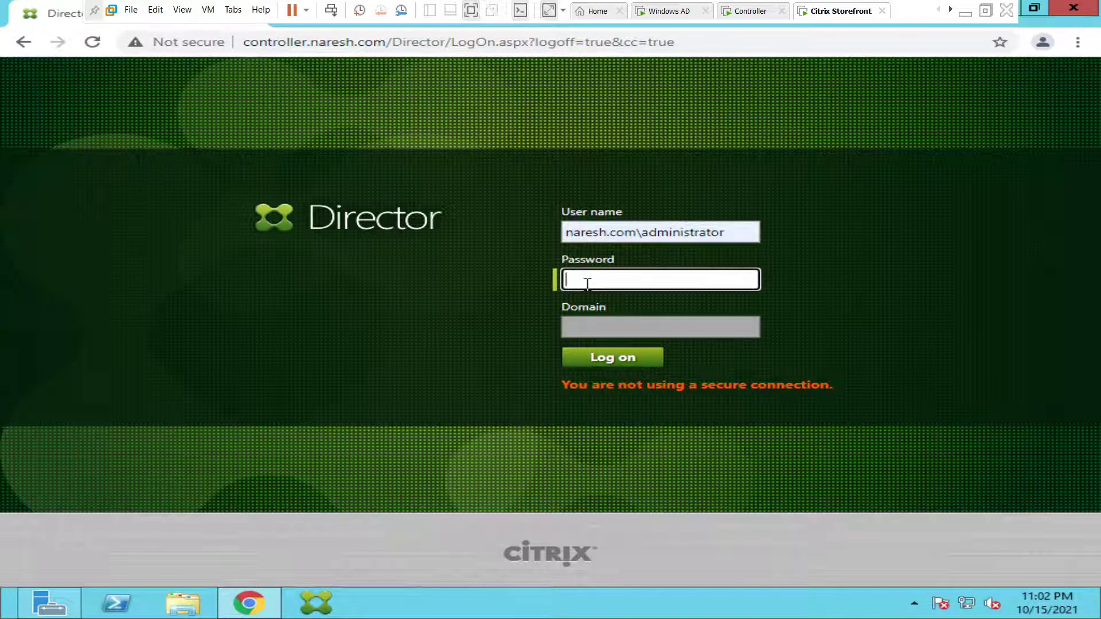
text(Passw@1)
key(Return)
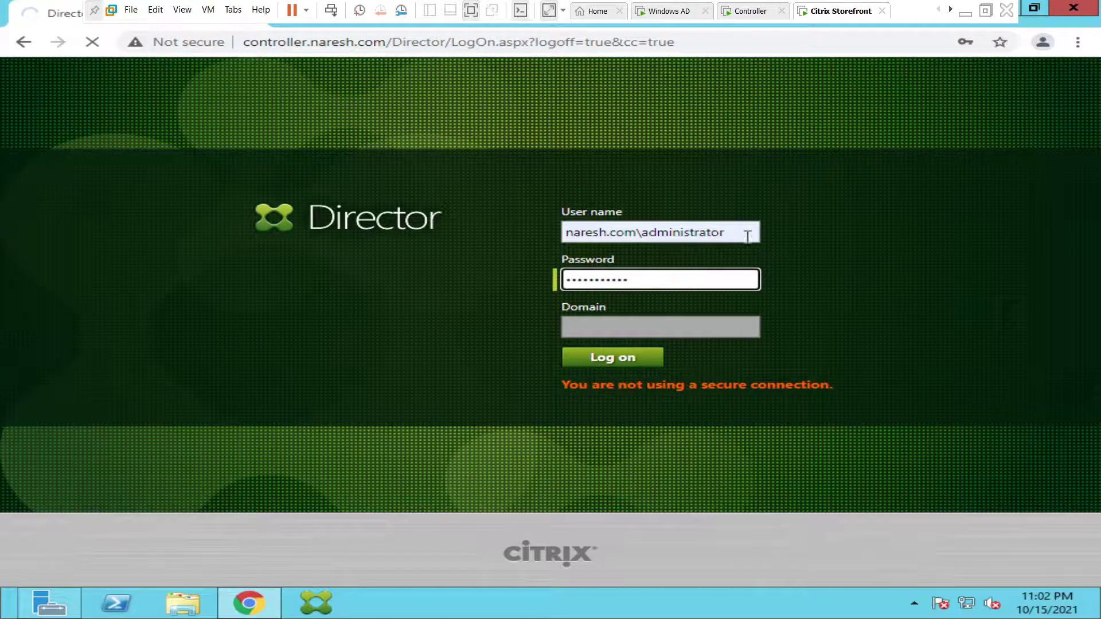
- Correct the user name by replacing its last character with 3
click(748, 235)
key(BackSpace)
text(3)
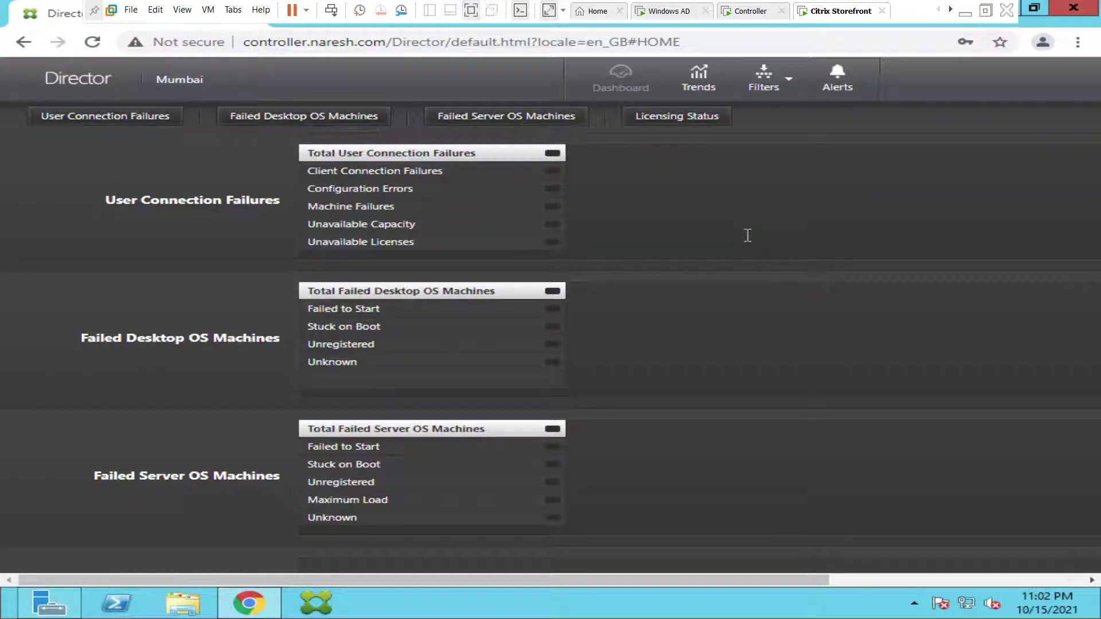
- Scroll the reloaded Mumbai dashboard to confirm zero connection failures and zero failed desktop and server OS machines
drag(369, 580, 339, 562)
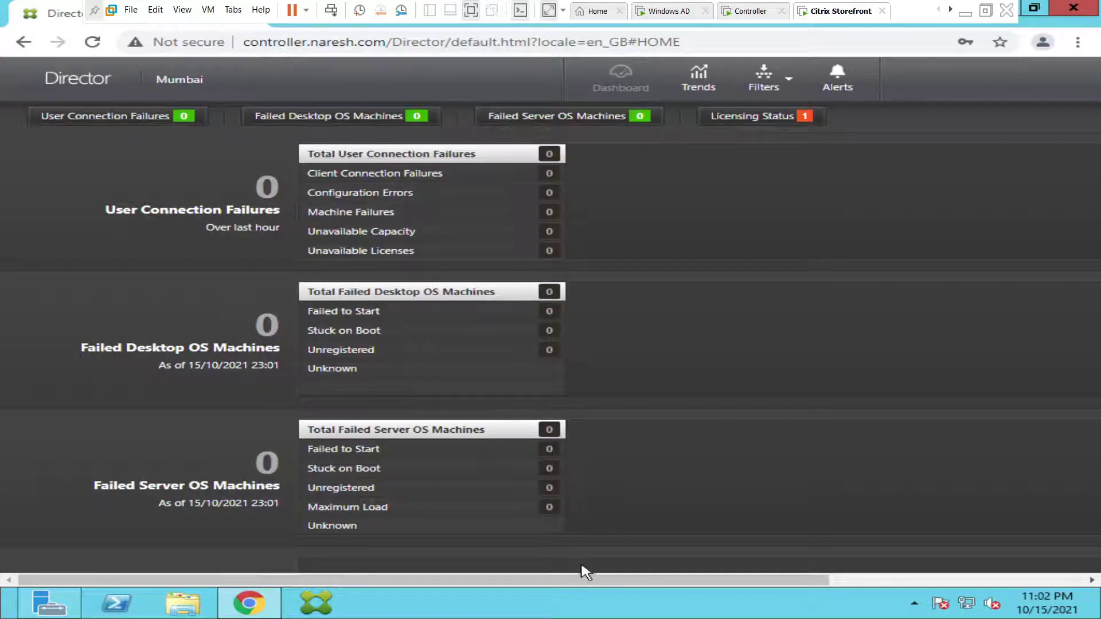
drag(588, 584, 848, 585)
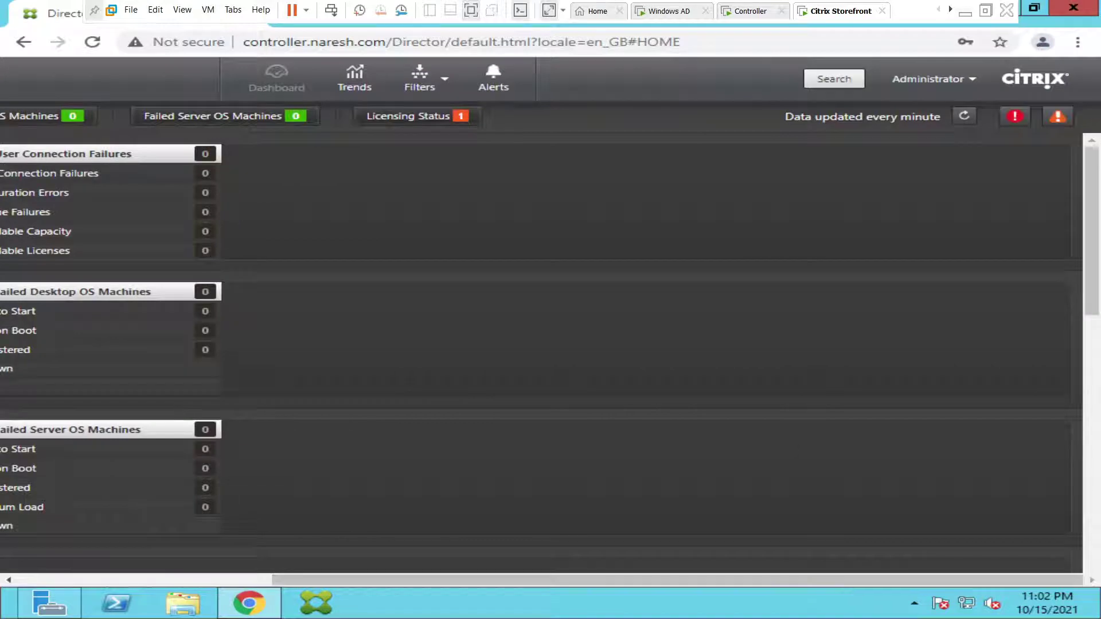
- Show the licensing status details, including the evaluation license expiring in 49 days
click(403, 128)
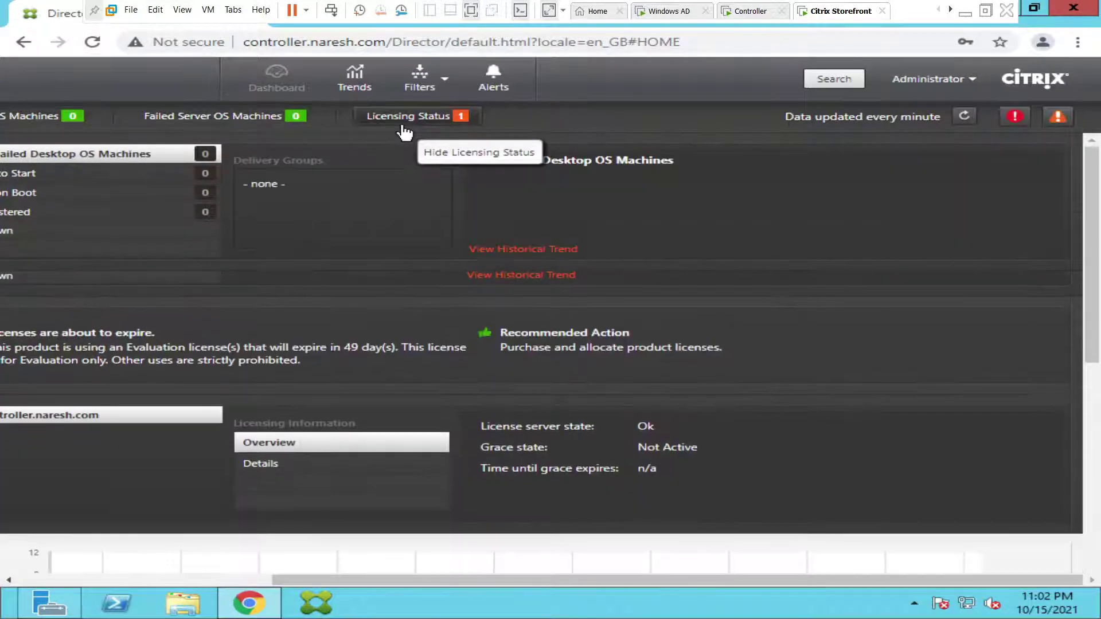
scroll(516, 457, down, 3)
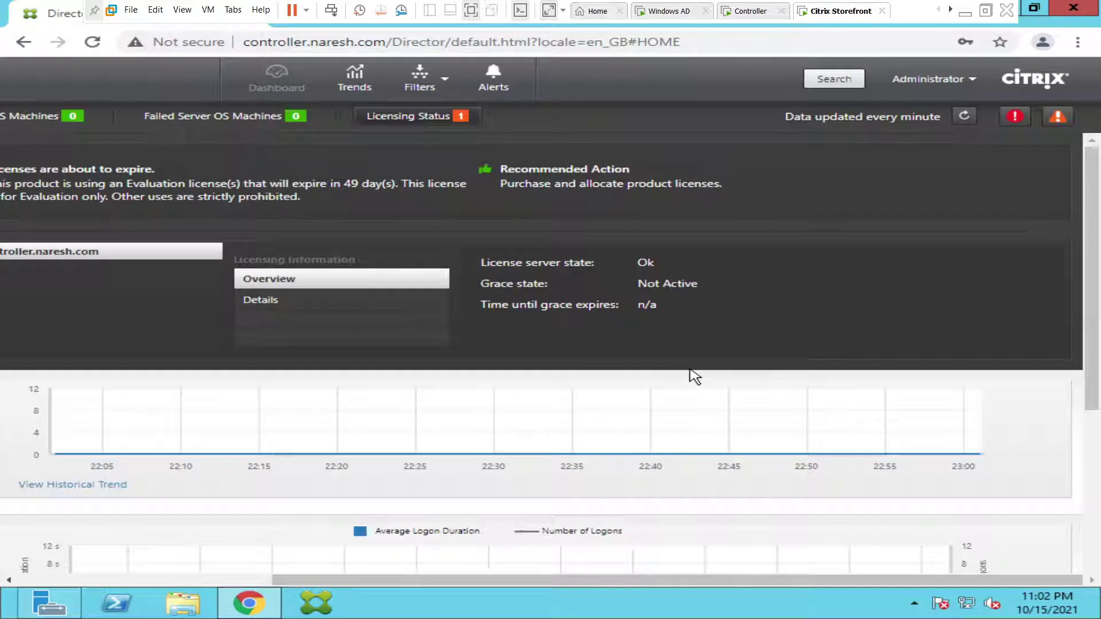
scroll(694, 377, down, 5)
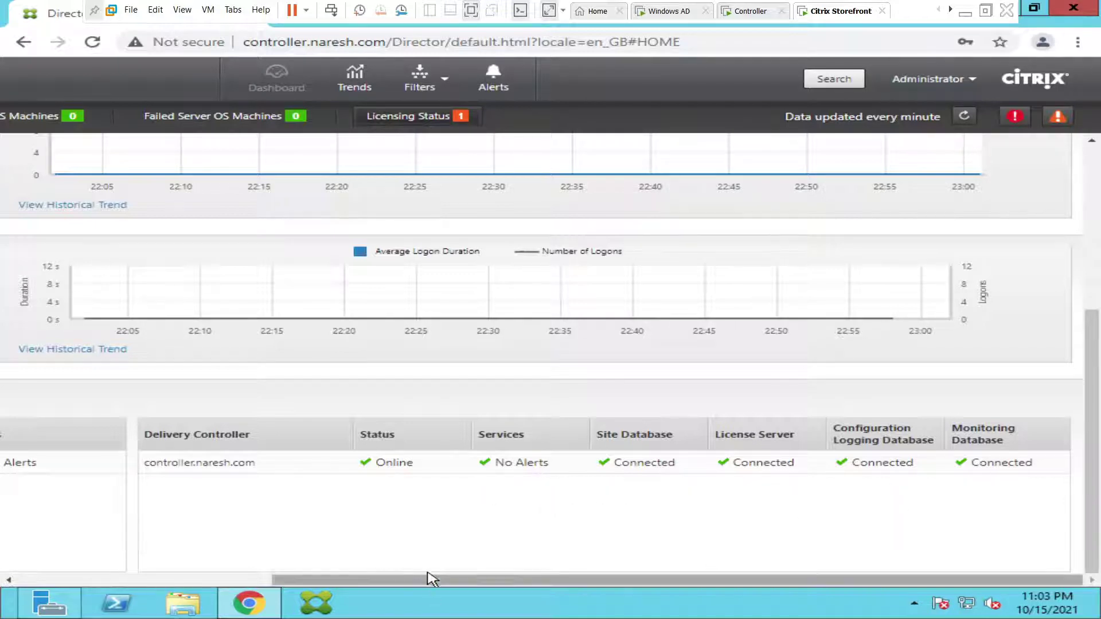
drag(427, 580, 50, 570)
scroll(322, 487, up, 5)
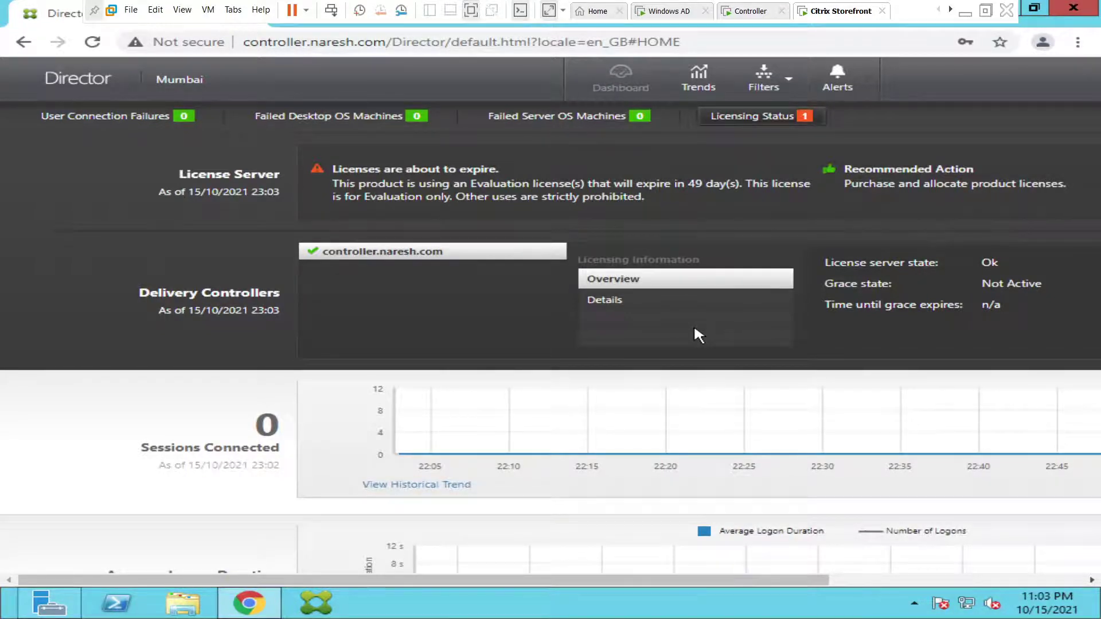
- Check the charts and Infrastructure tables, confirming no alerts and all controller databases Connected
drag(657, 580, 338, 583)
scroll(386, 419, down, 5)
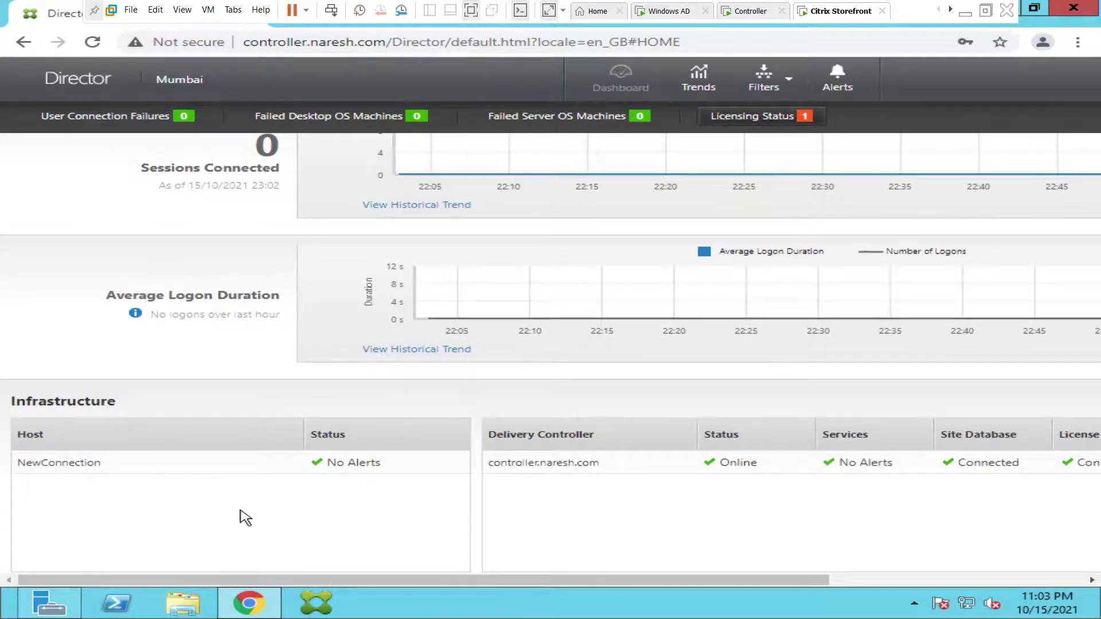
drag(367, 583, 753, 585)
scroll(763, 509, up, 5)
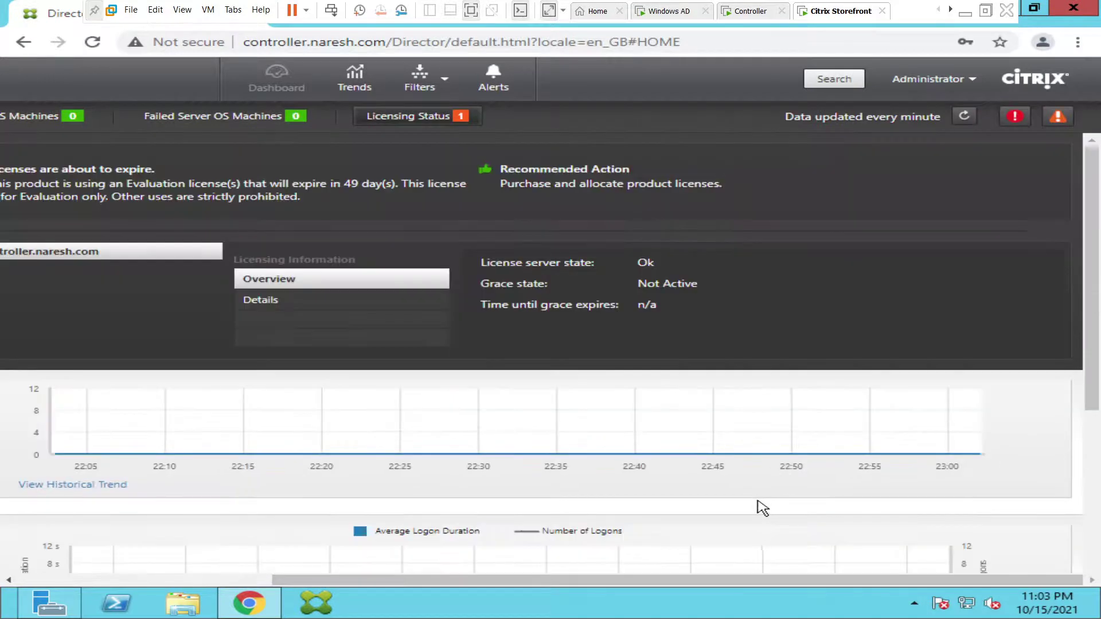
drag(438, 585, 168, 579)
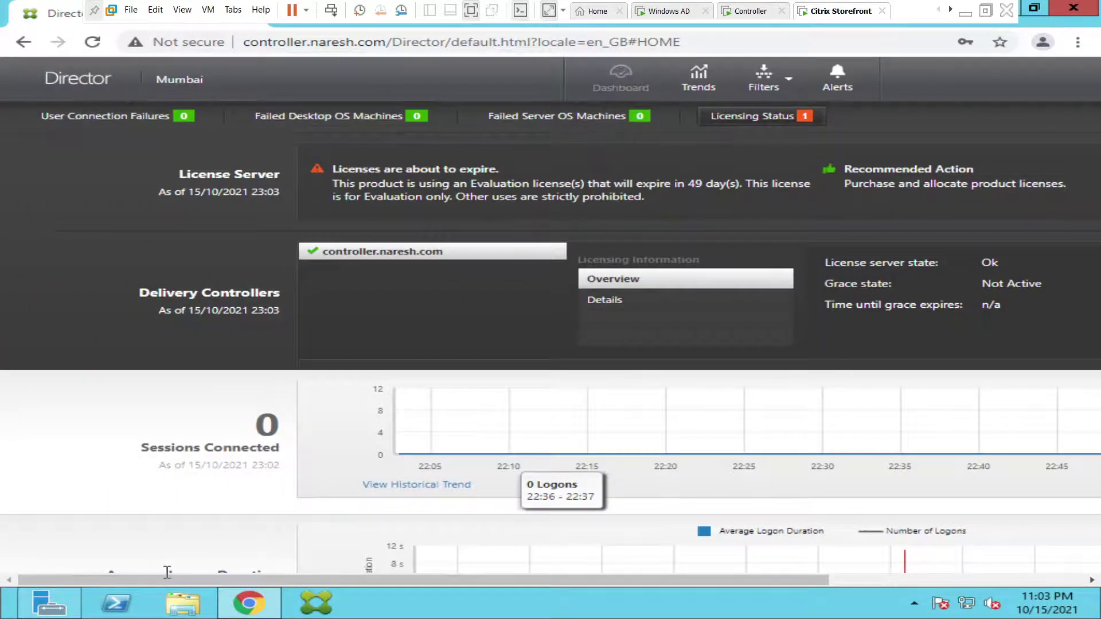